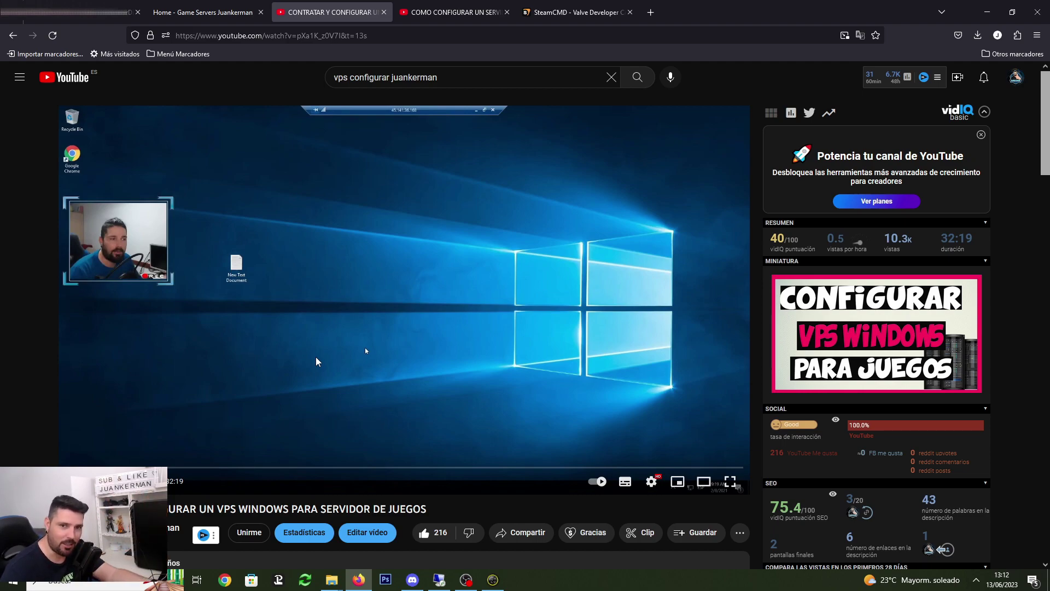
Step: View the YouTube tutorials on configuring a Windows VPS and a dedicated server, alternating between the two
click(448, 8)
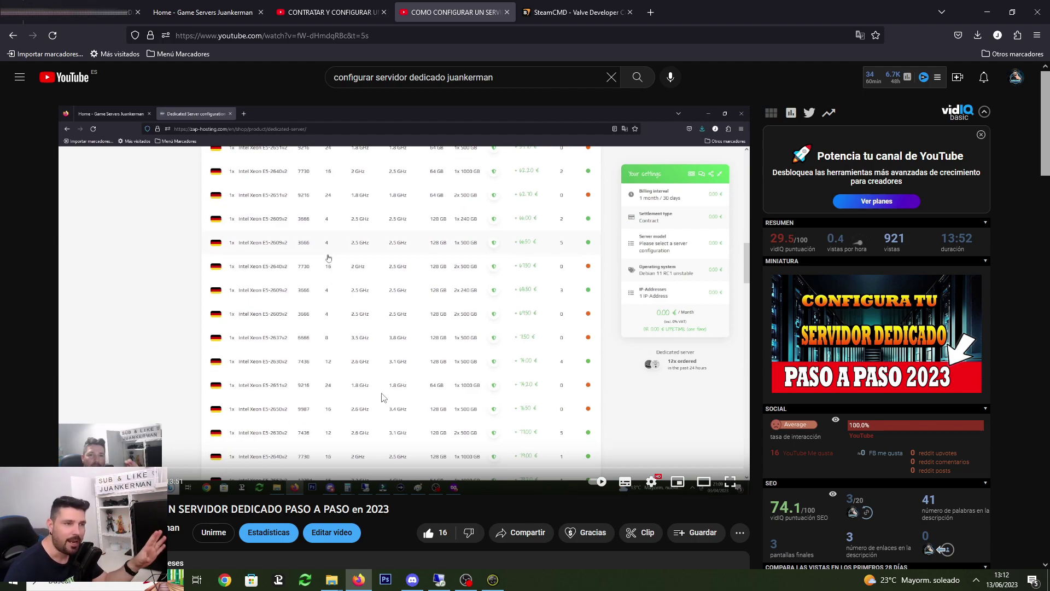
click(330, 13)
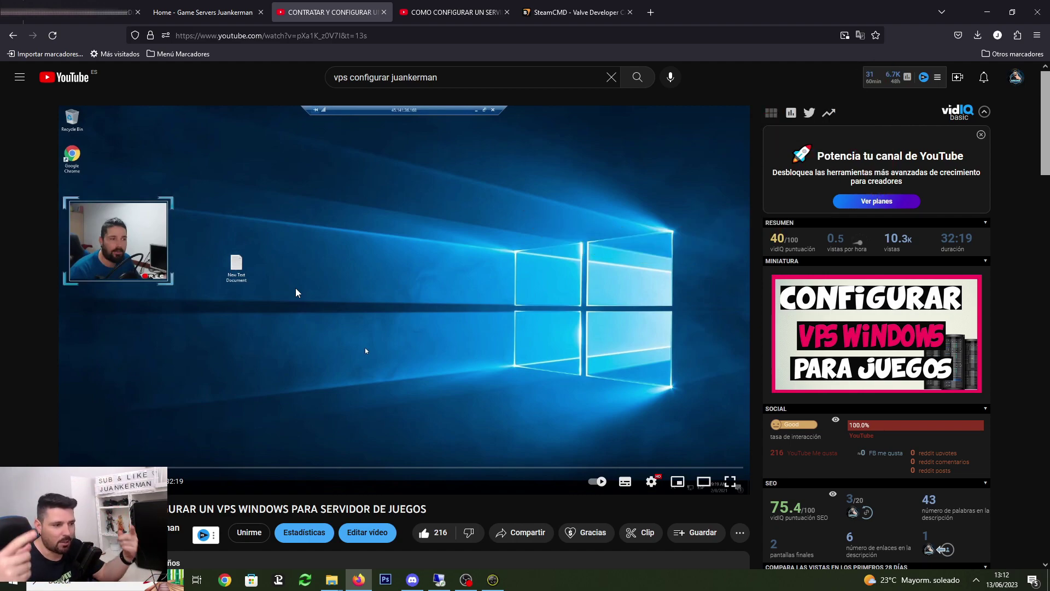
click(454, 12)
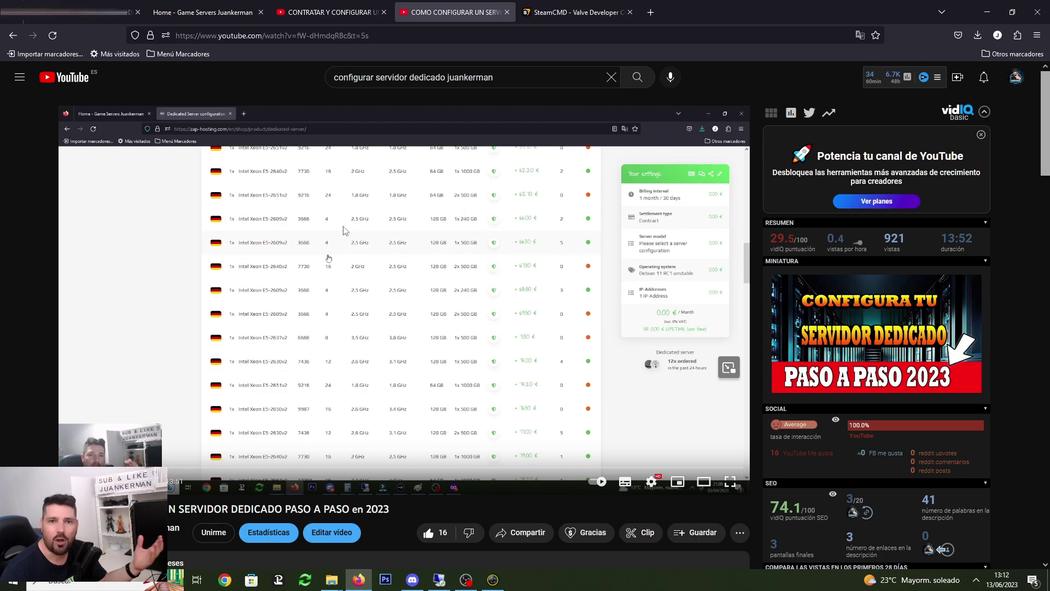
click(988, 9)
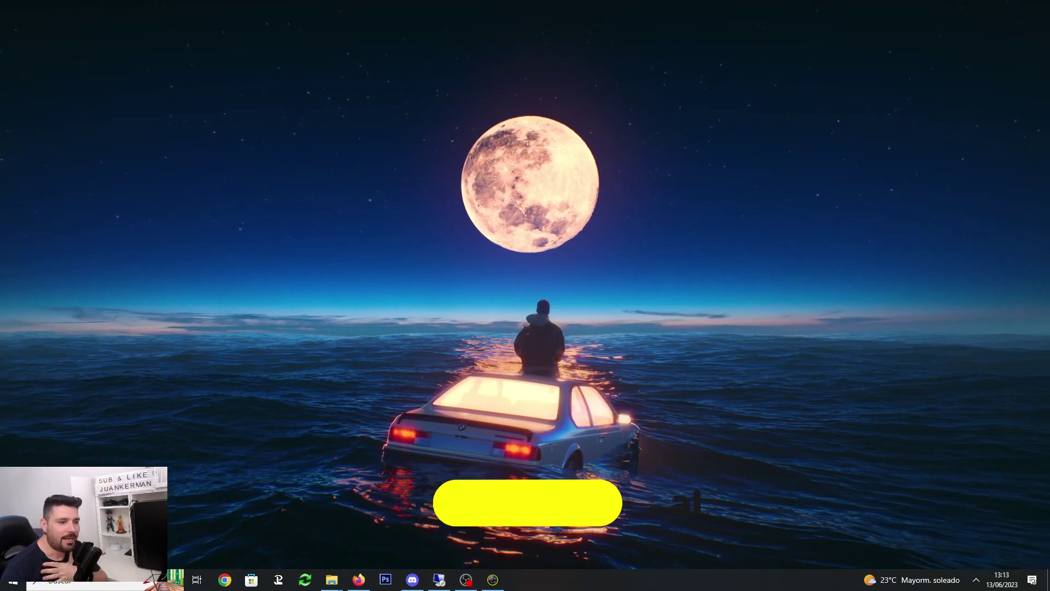
Step: Switch to the Remote Desktop session, show the server's desktop and look over its installed programs
click(440, 581)
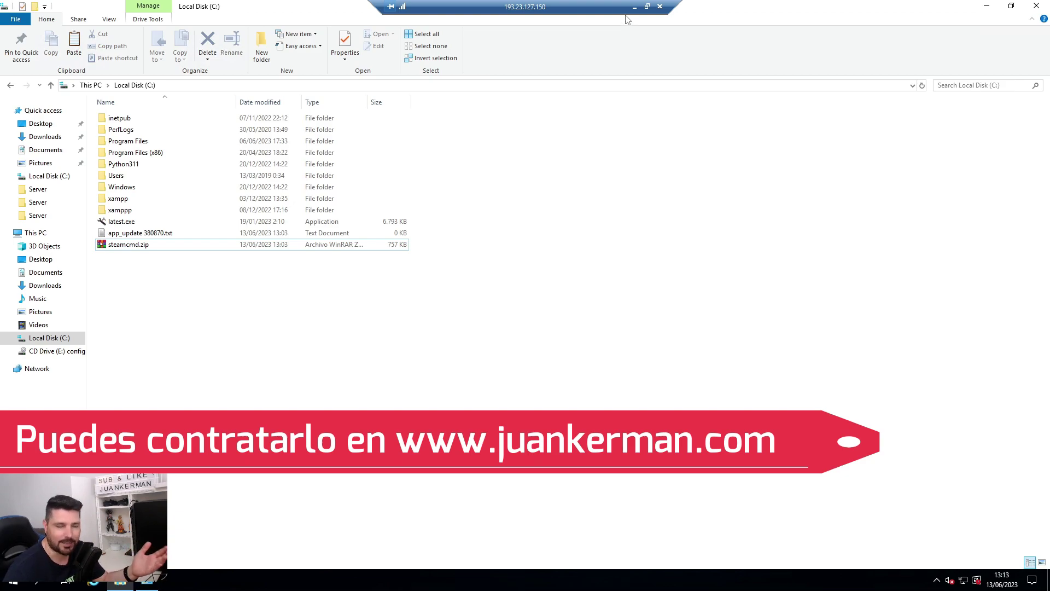
key(super+d)
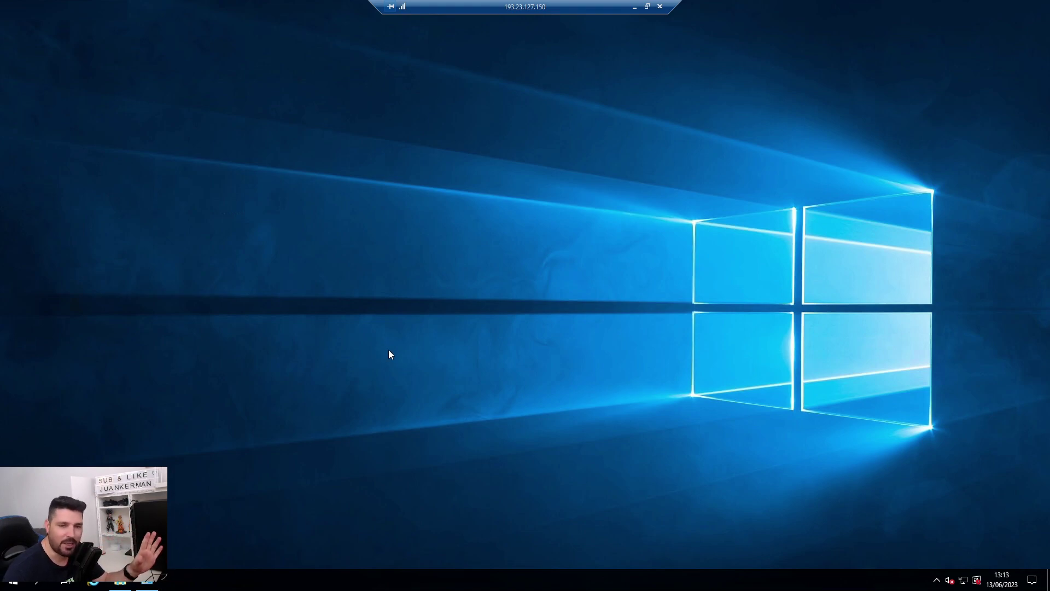
key(super)
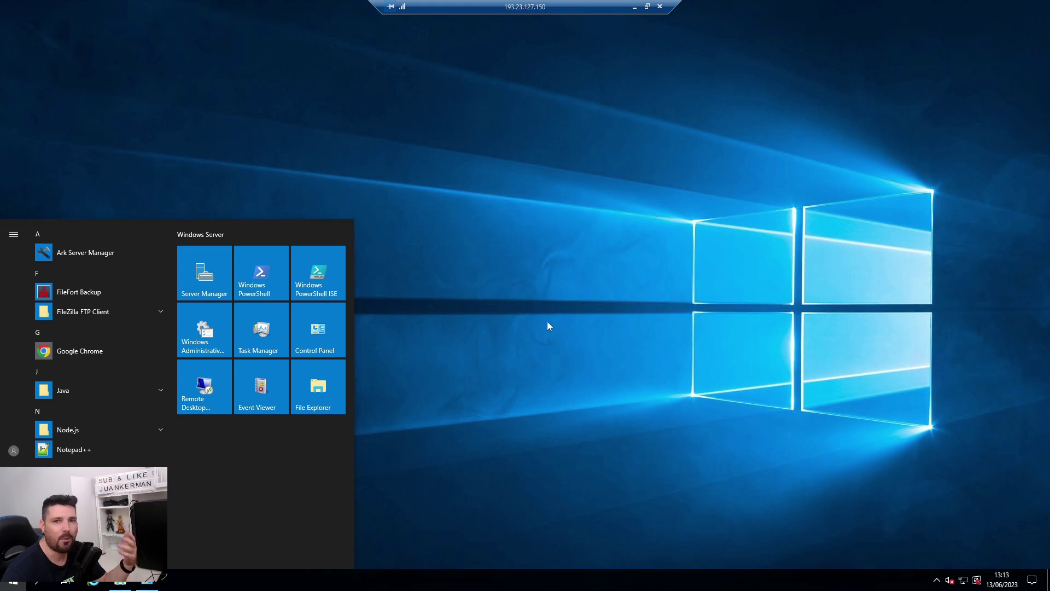
click(571, 135)
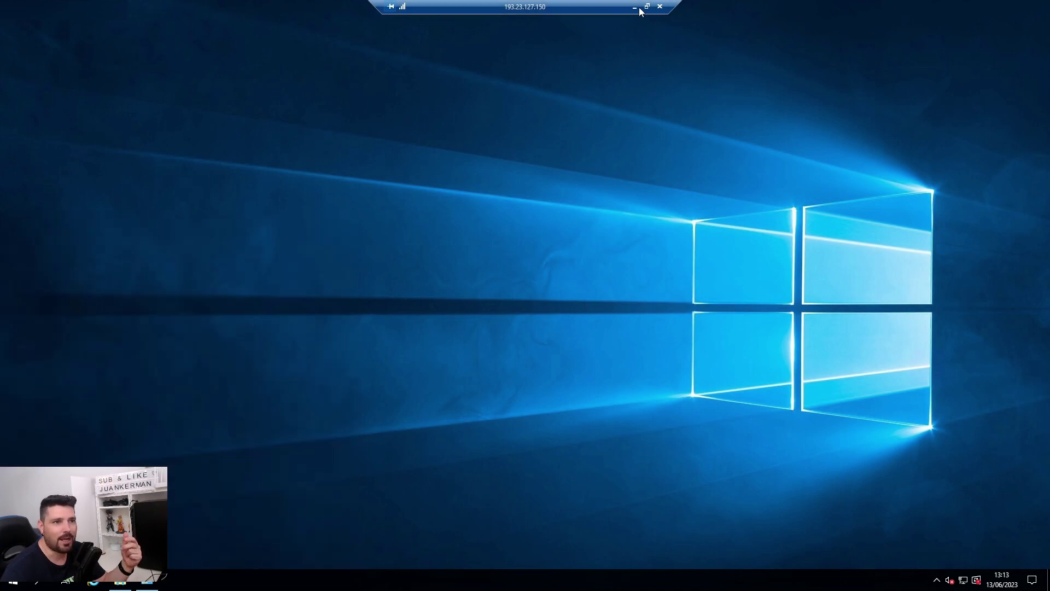
click(635, 7)
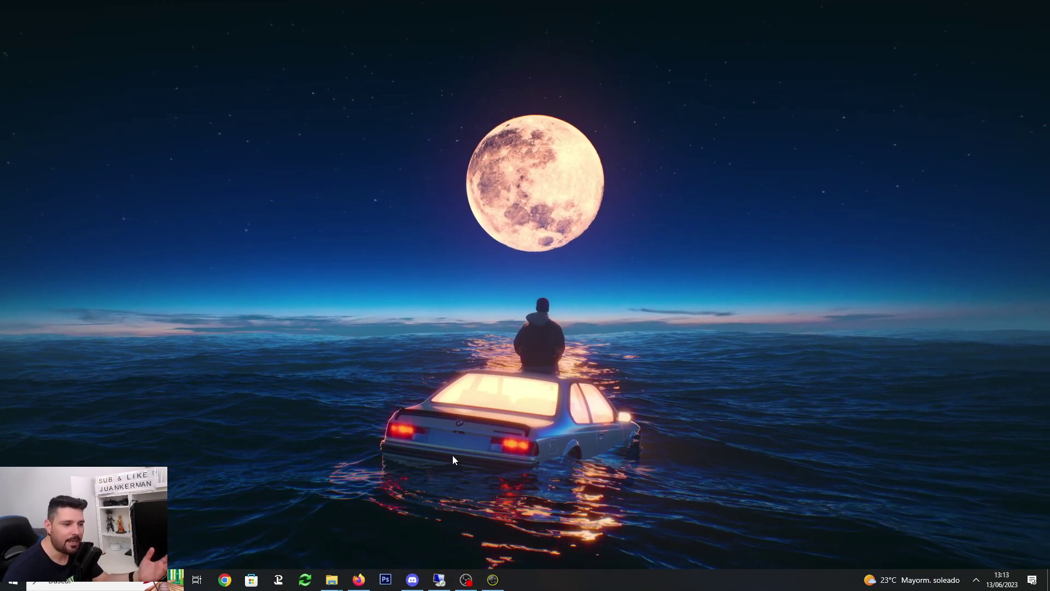
click(438, 577)
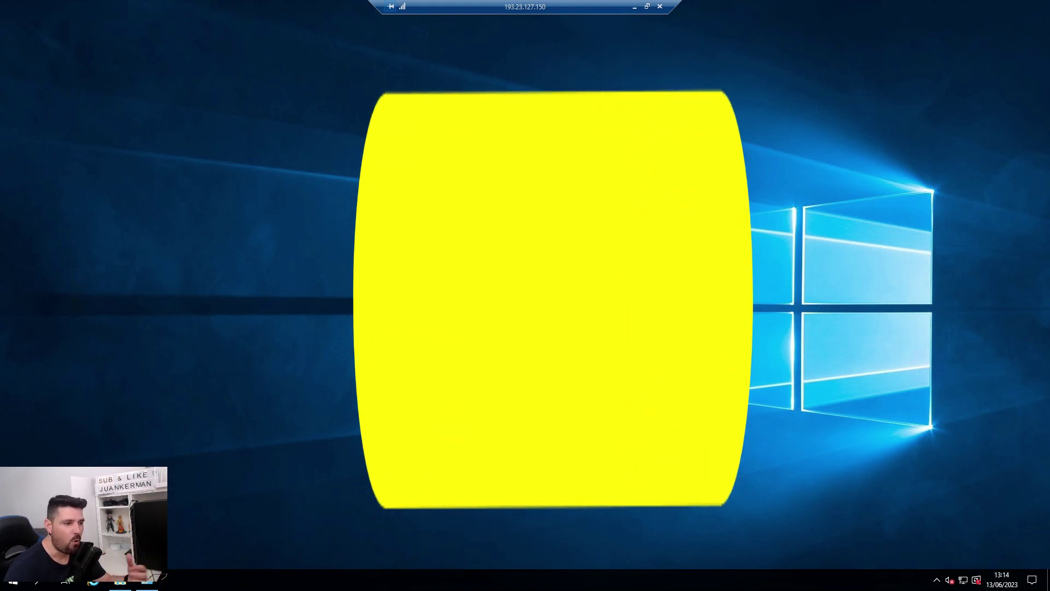
click(635, 6)
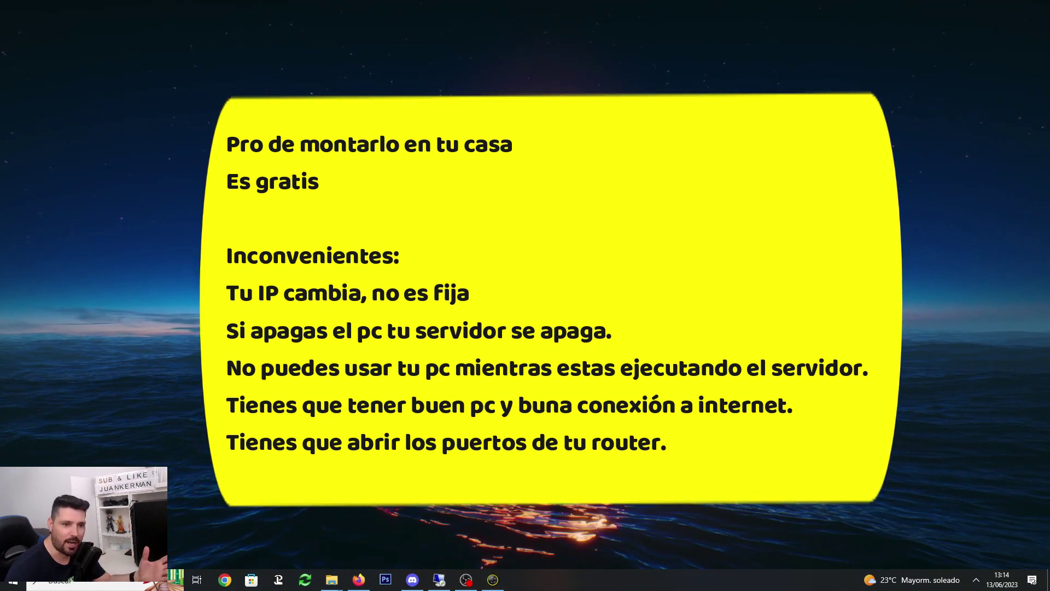
click(433, 578)
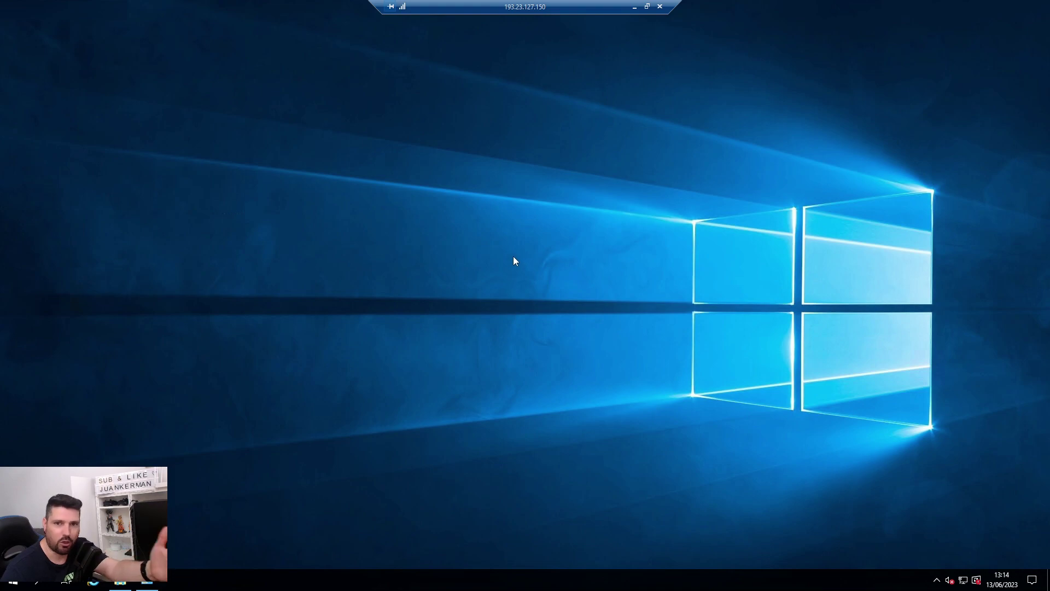
click(635, 7)
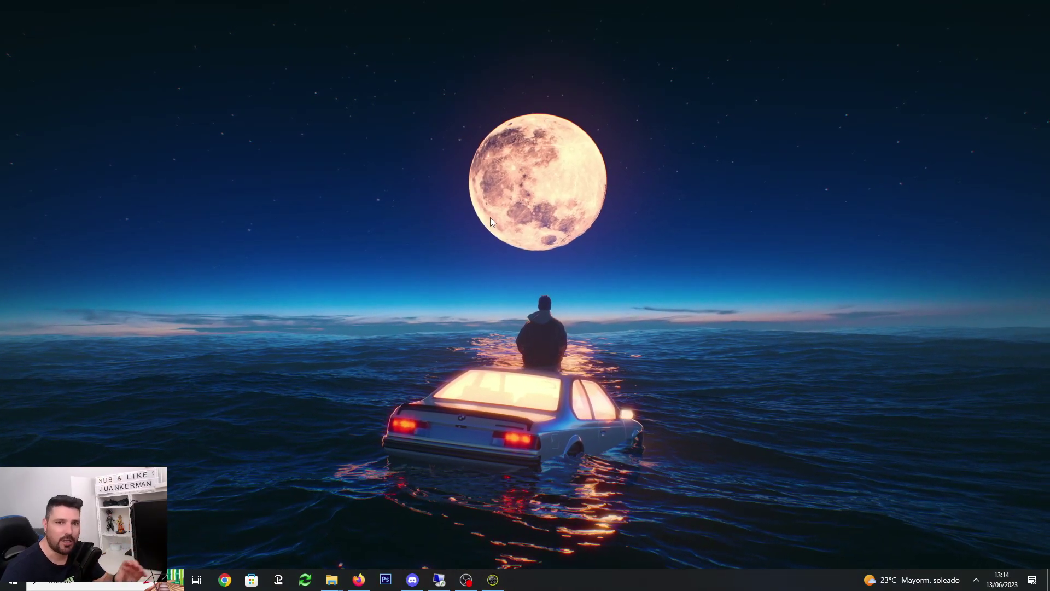
click(358, 579)
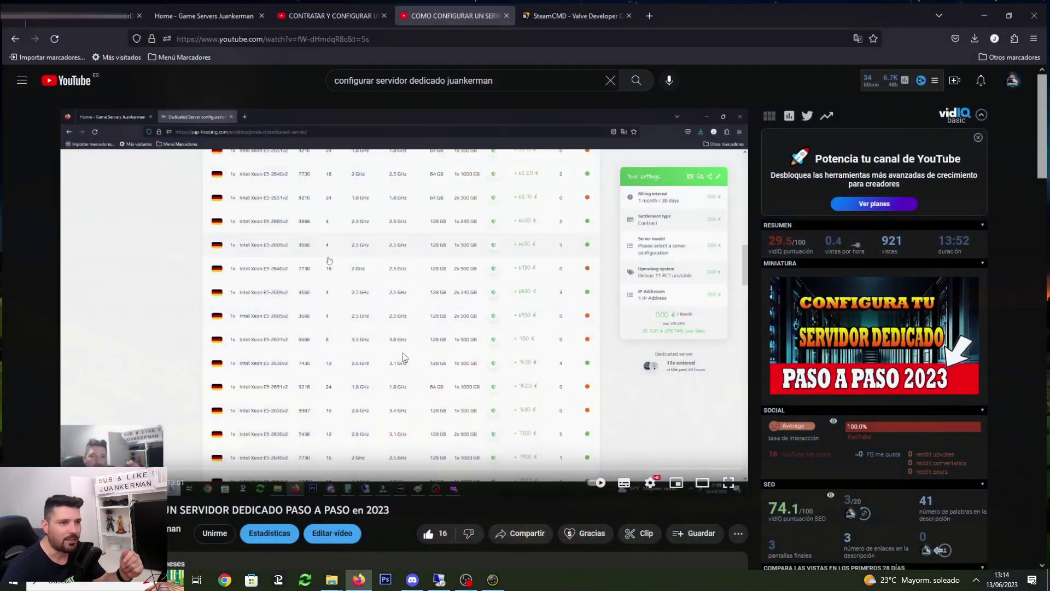
click(439, 579)
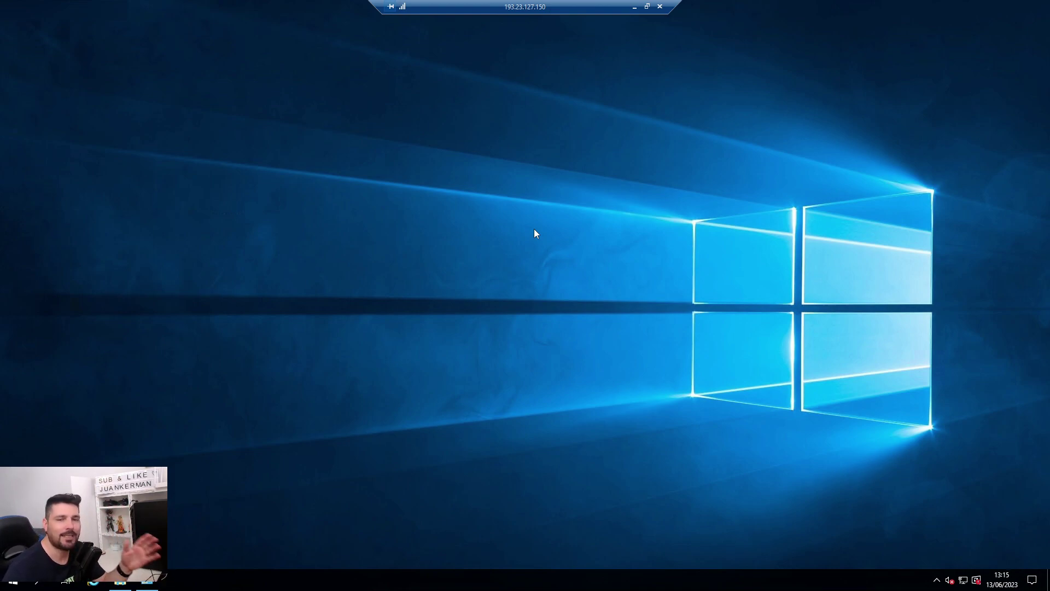
click(634, 6)
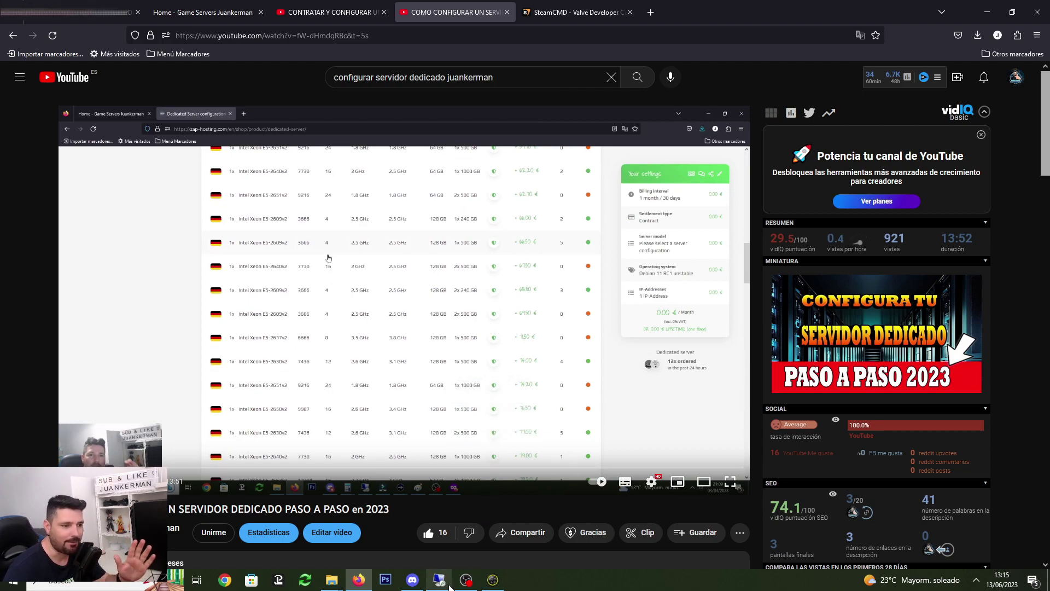
key(alt+Tab)
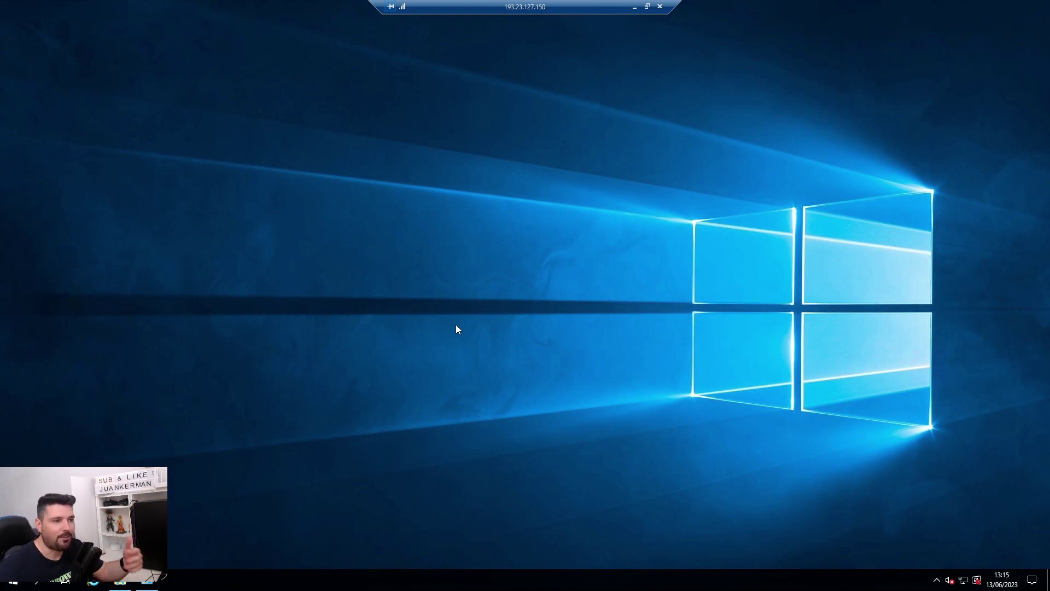
click(634, 7)
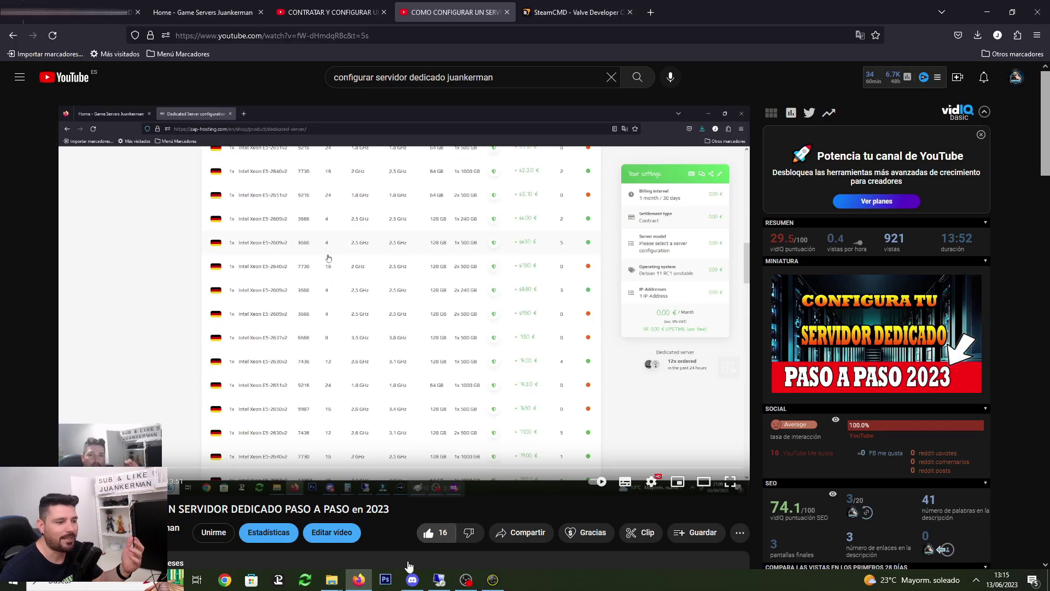
key(ctrl+shift+Tab)
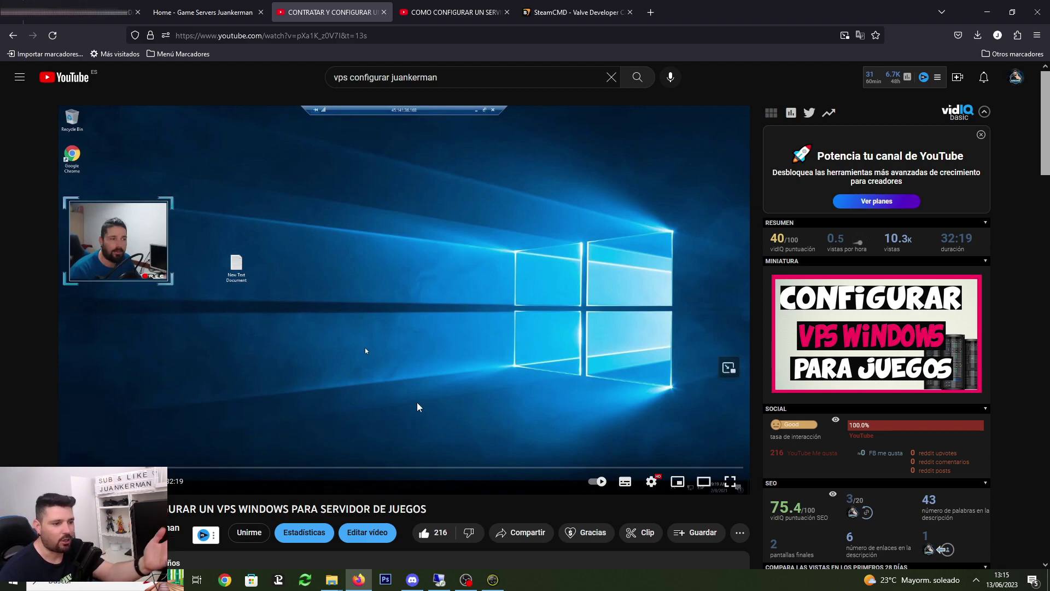
Step: Switch to the Remote Desktop session and bring up Local Disk (C:) to locate the steamcmd.zip archive
click(439, 579)
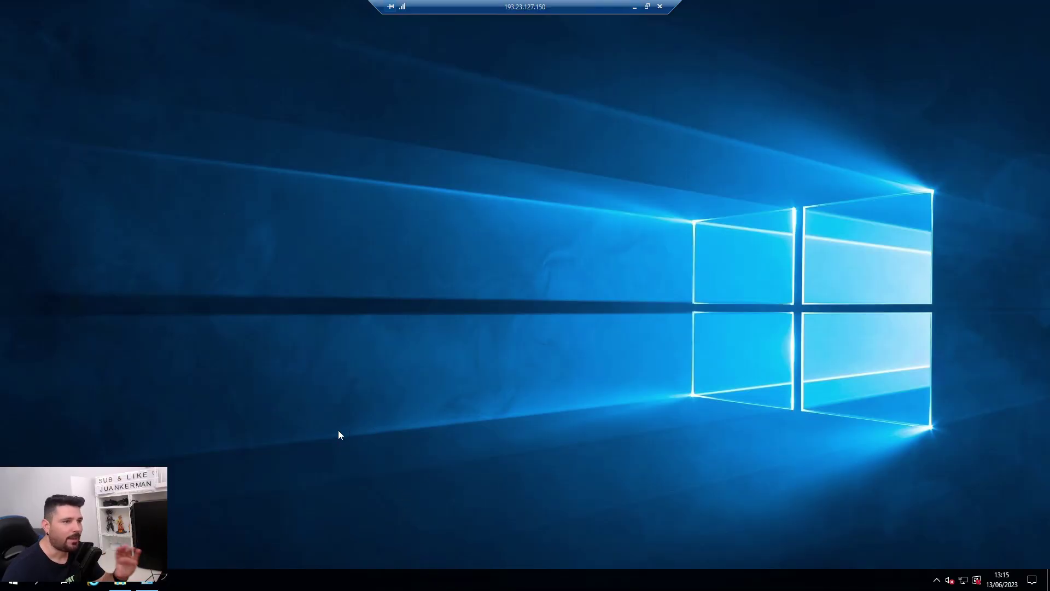
click(122, 584)
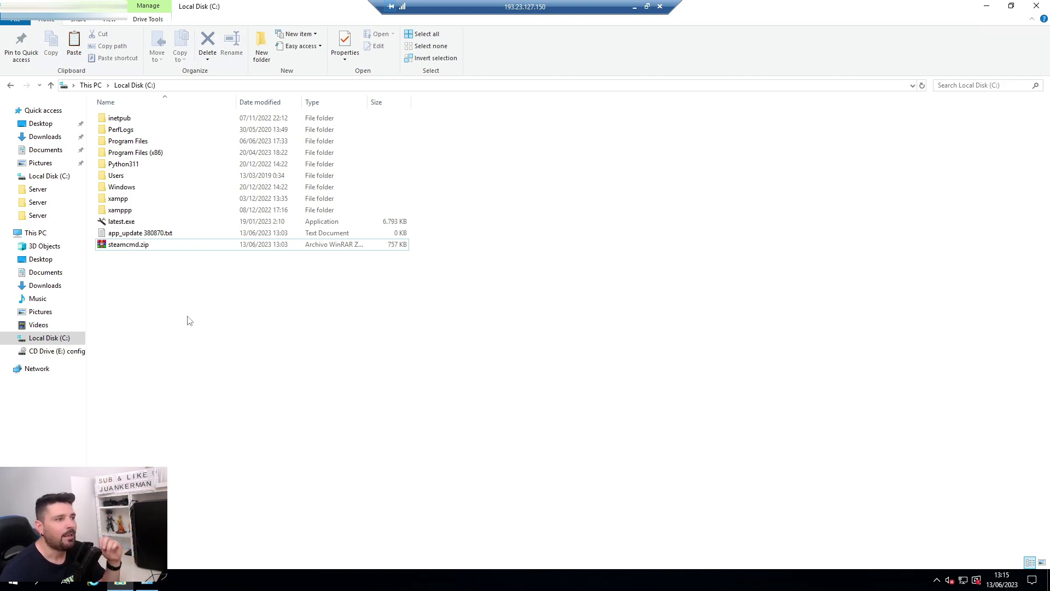
click(123, 247)
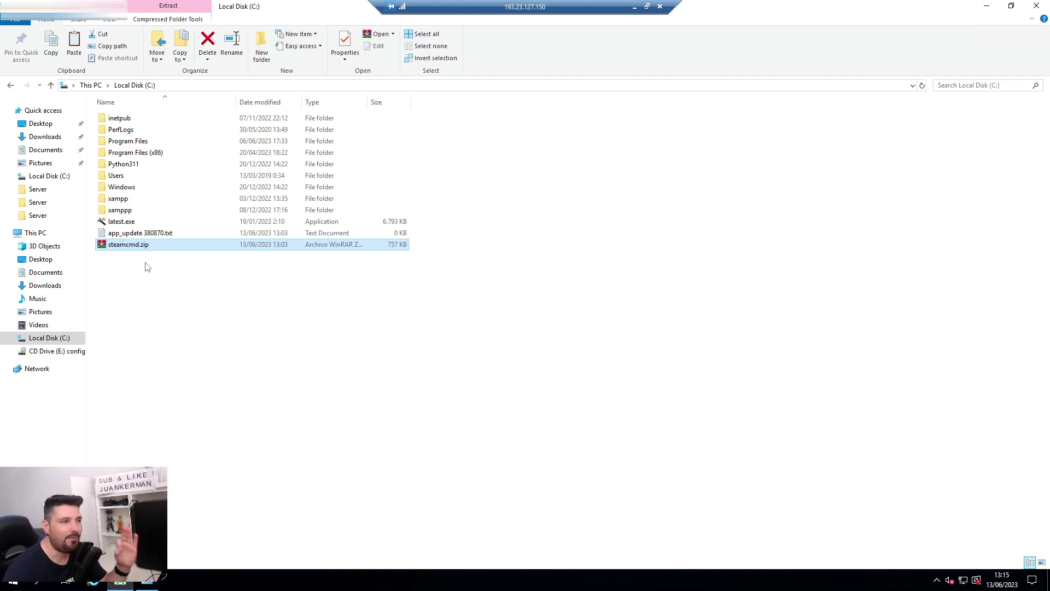
Step: Switch to the SteamCMD wiki page in Firefox and find the Windows download link under Downloading SteamCMD
click(634, 6)
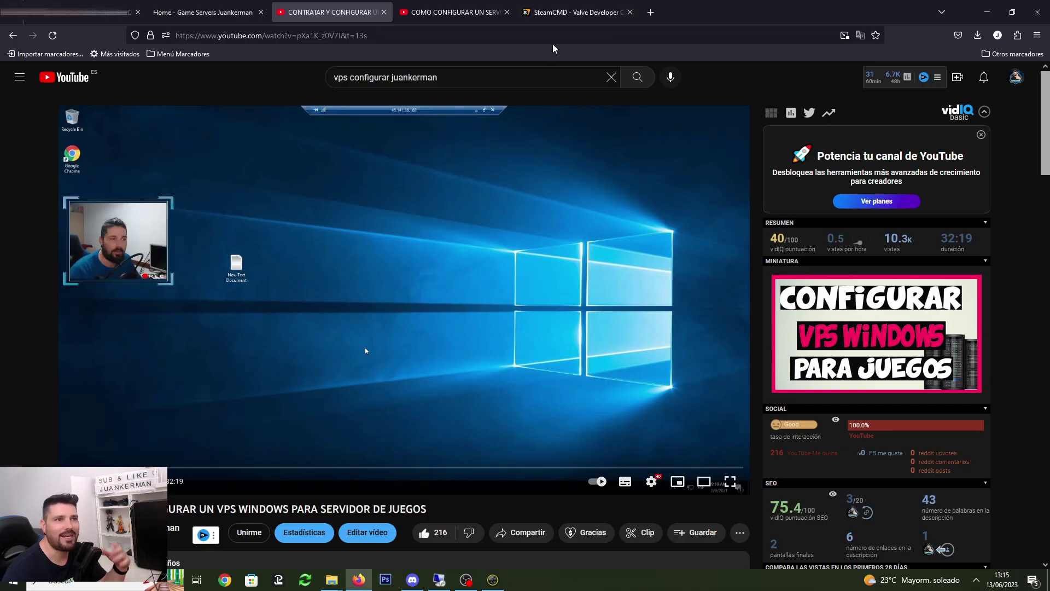
click(567, 12)
scroll(339, 303, up, 10)
scroll(332, 299, down, 8)
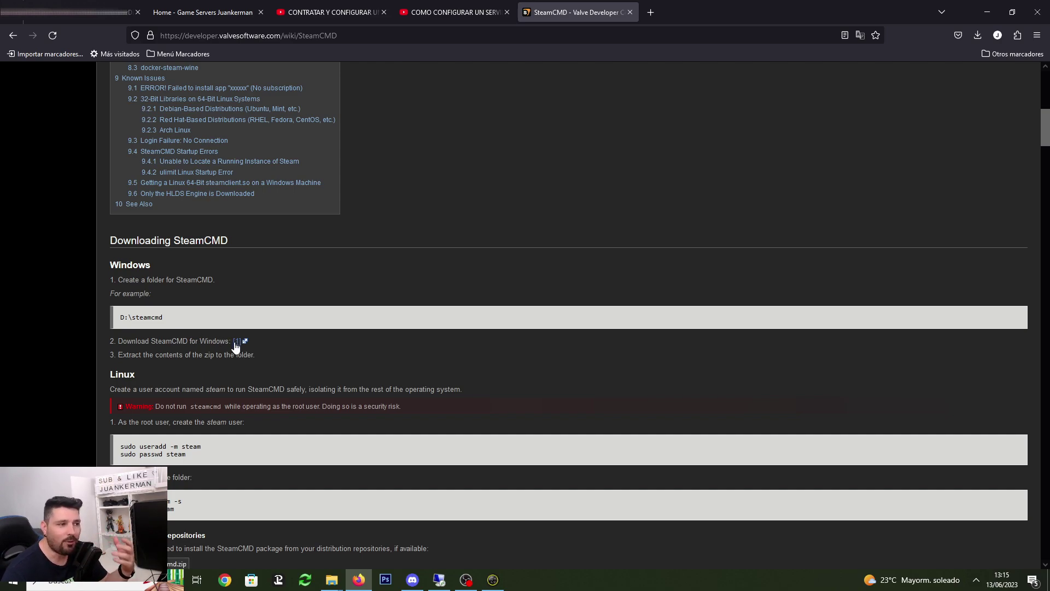
click(985, 15)
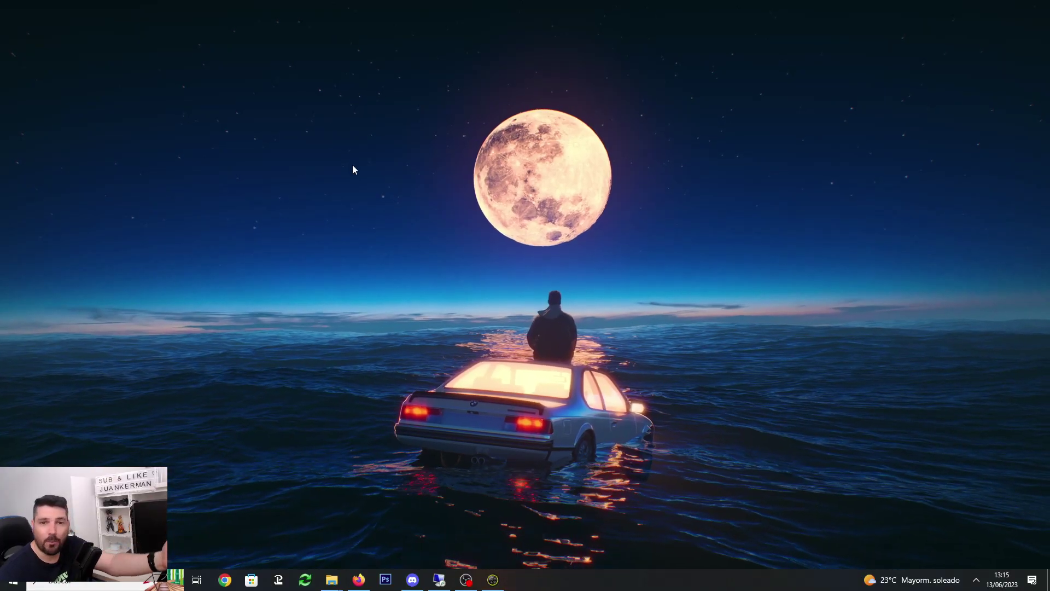
right_click(218, 174)
click(186, 192)
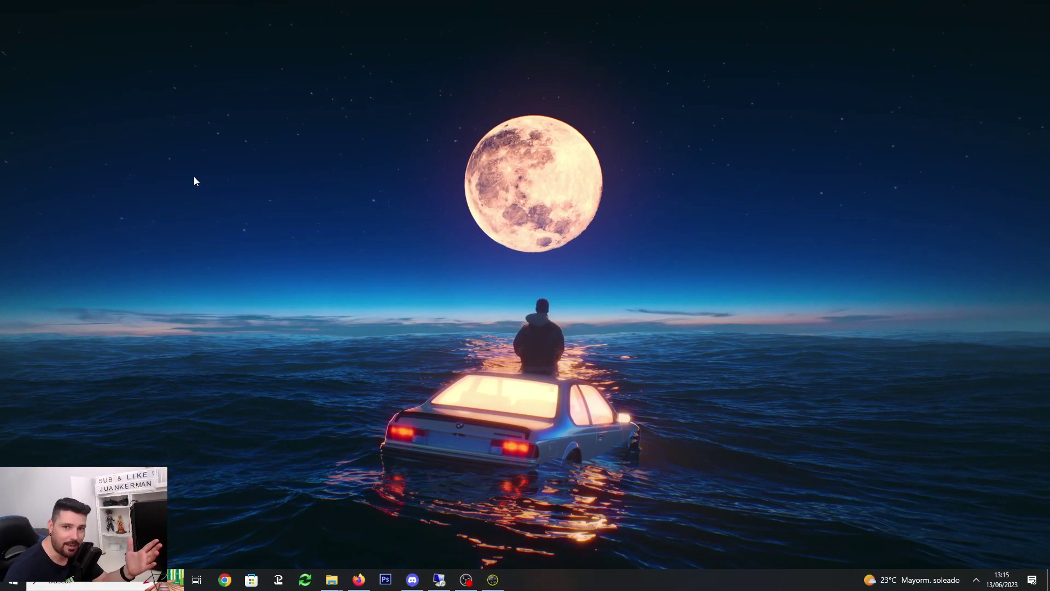
right_click(194, 171)
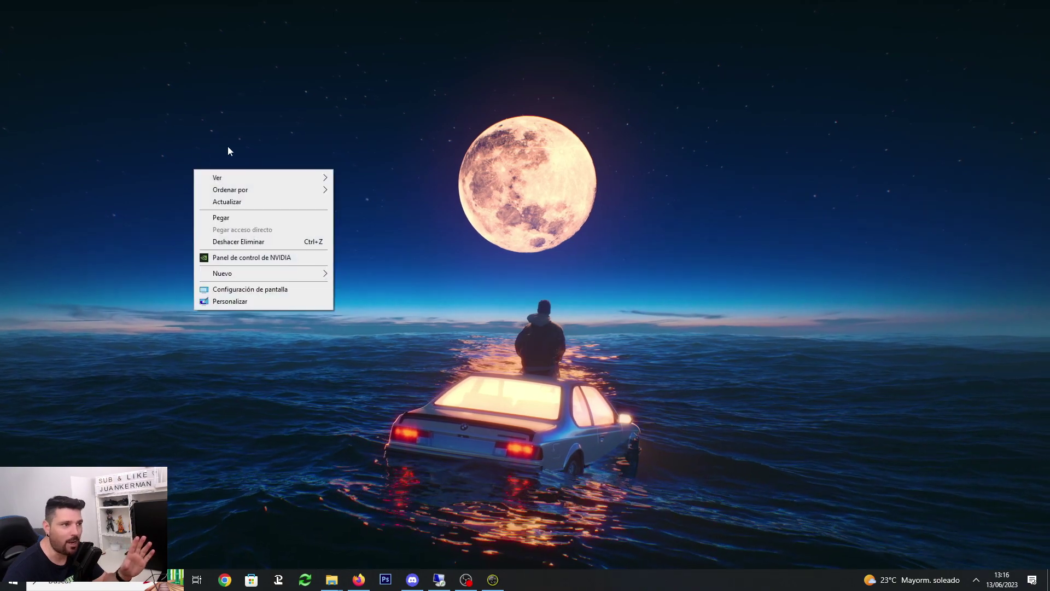
click(190, 124)
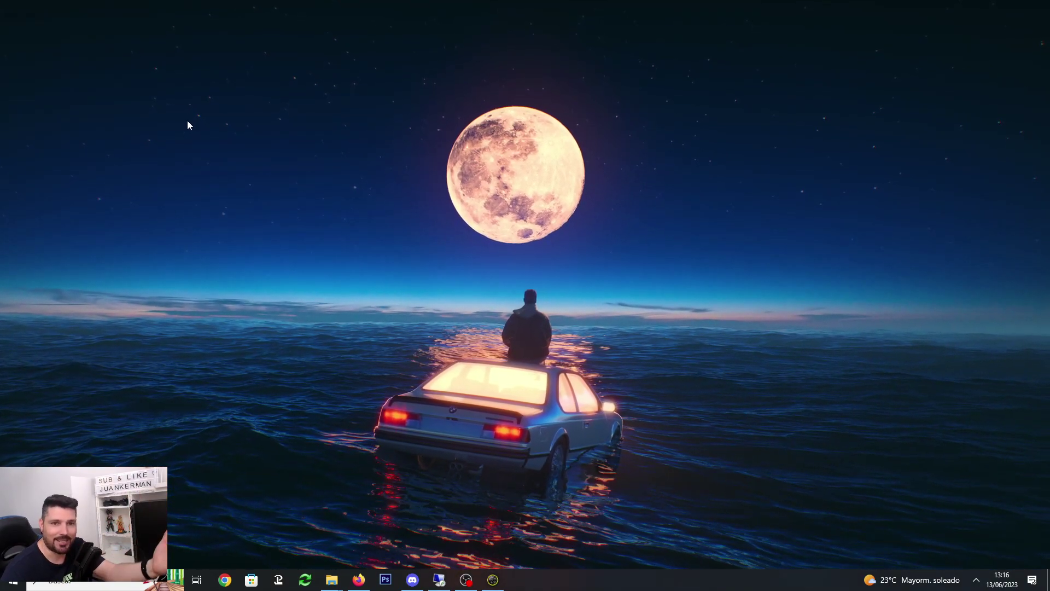
Step: Return to the Remote Desktop session and select steamcmd.zip on Local Disk (C:)
click(439, 578)
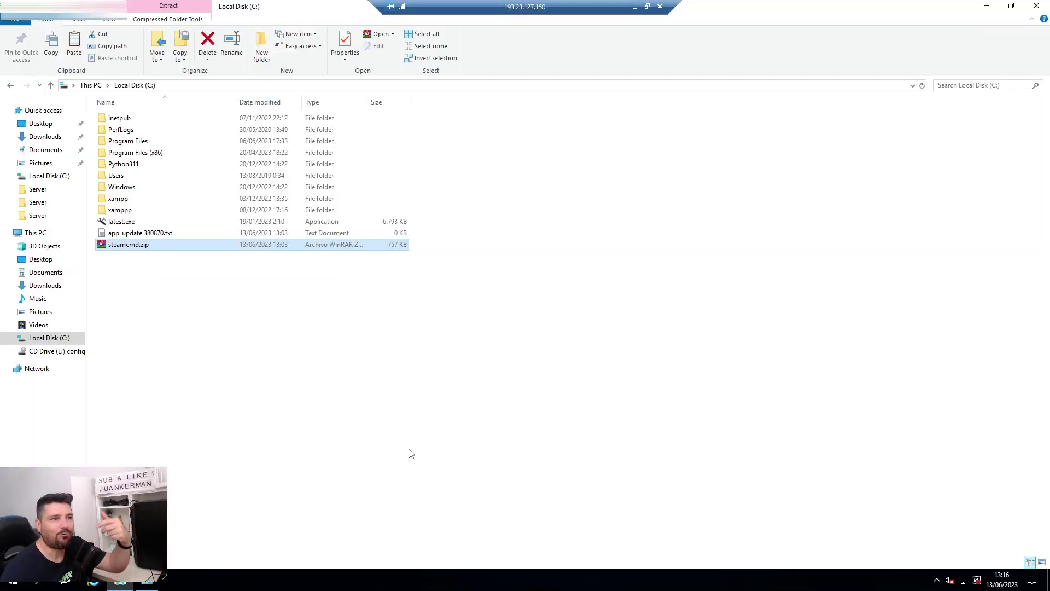
right_click(187, 354)
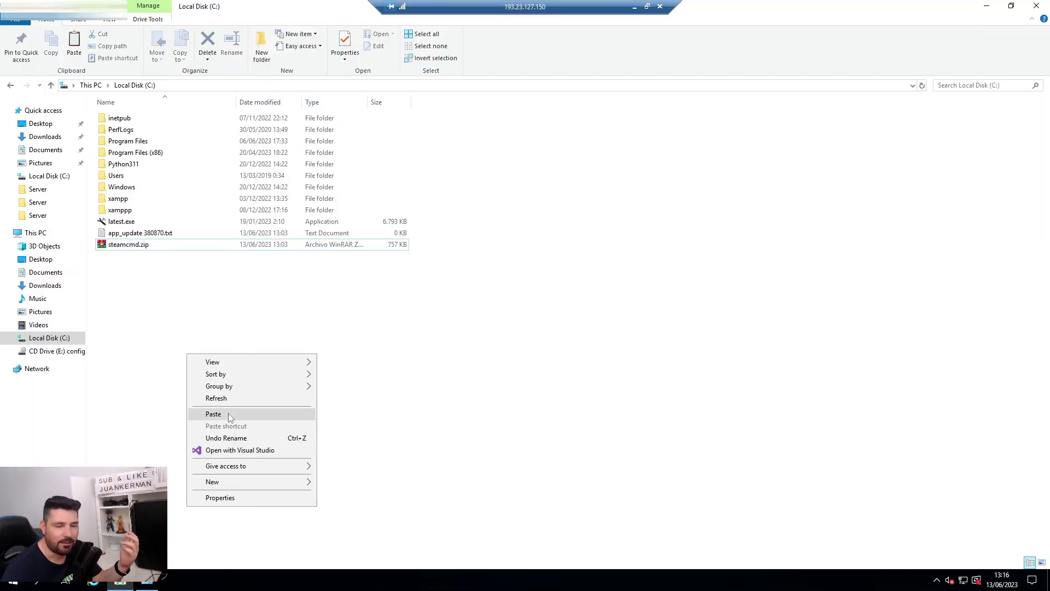
click(126, 274)
click(130, 249)
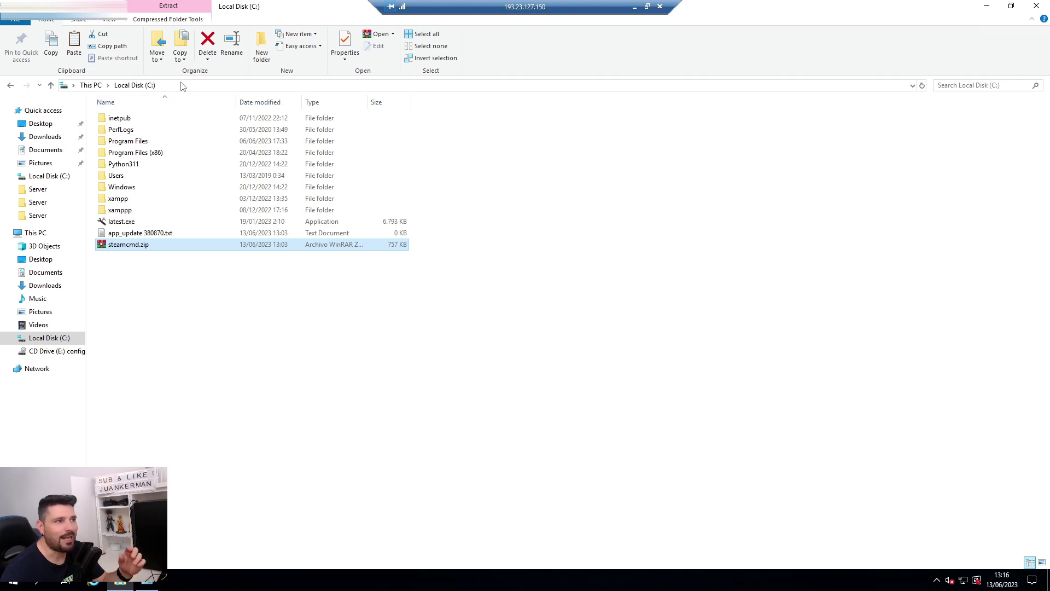
Step: Create a new folder named "project zomboid" on the server's Local Disk (C:)
click(105, 88)
click(159, 306)
right_click(159, 306)
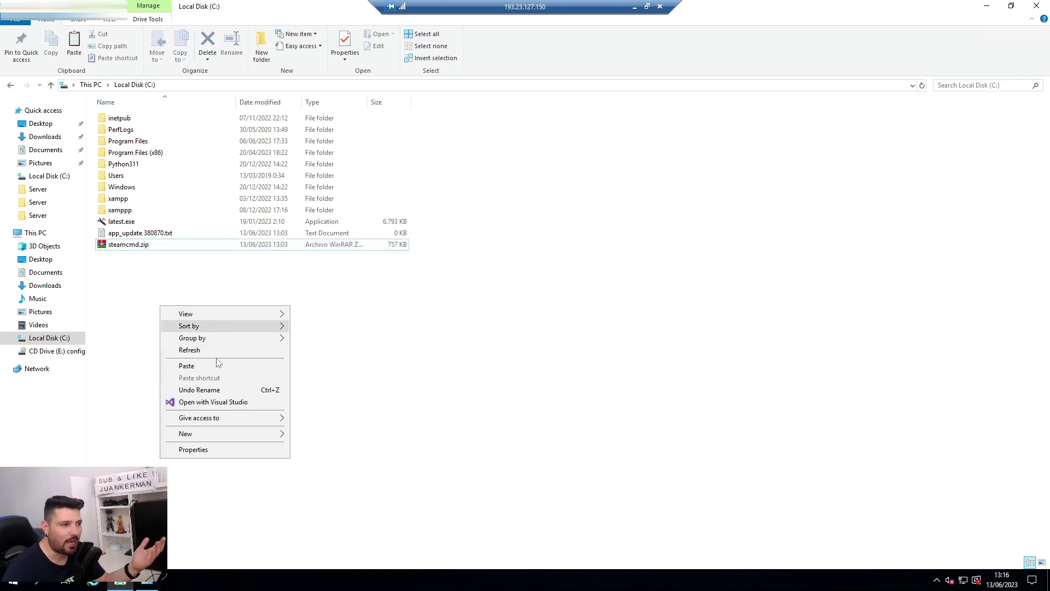
mouse_move(186, 435)
click(314, 431)
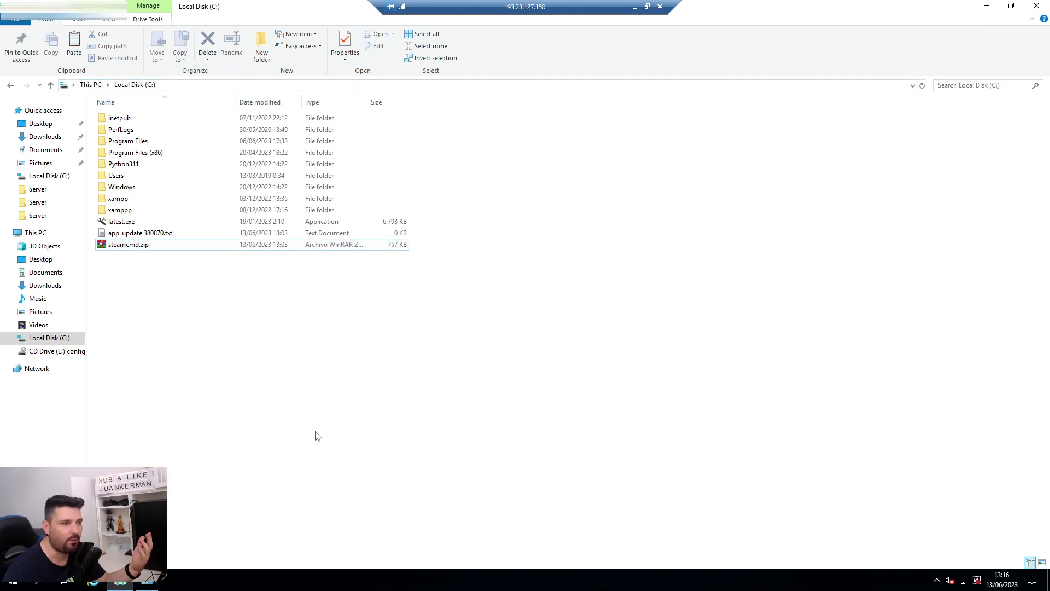
text(projec)
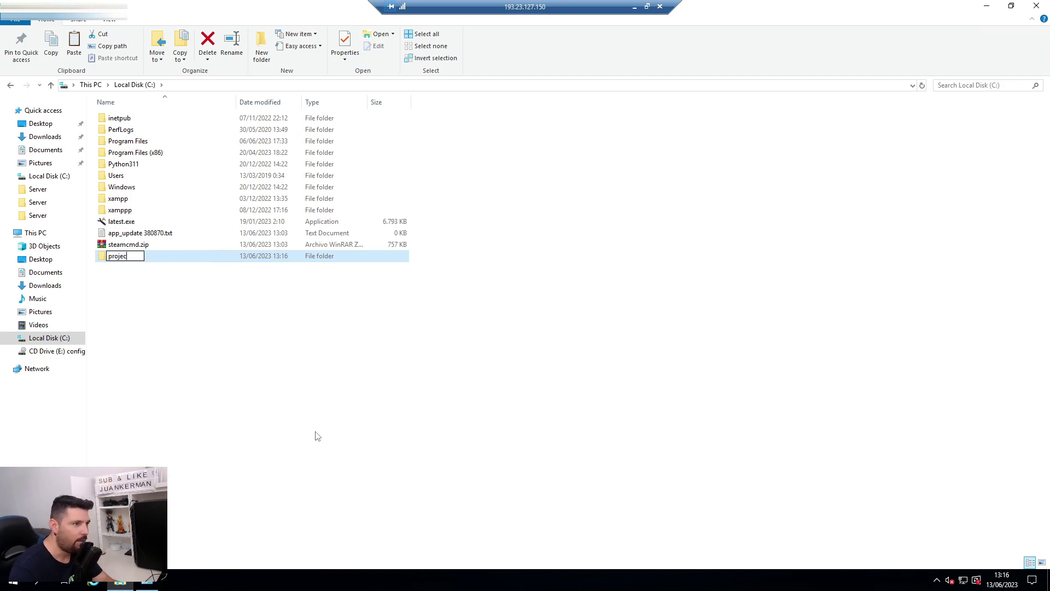
text(t zomboid)
key(Return)
click(180, 385)
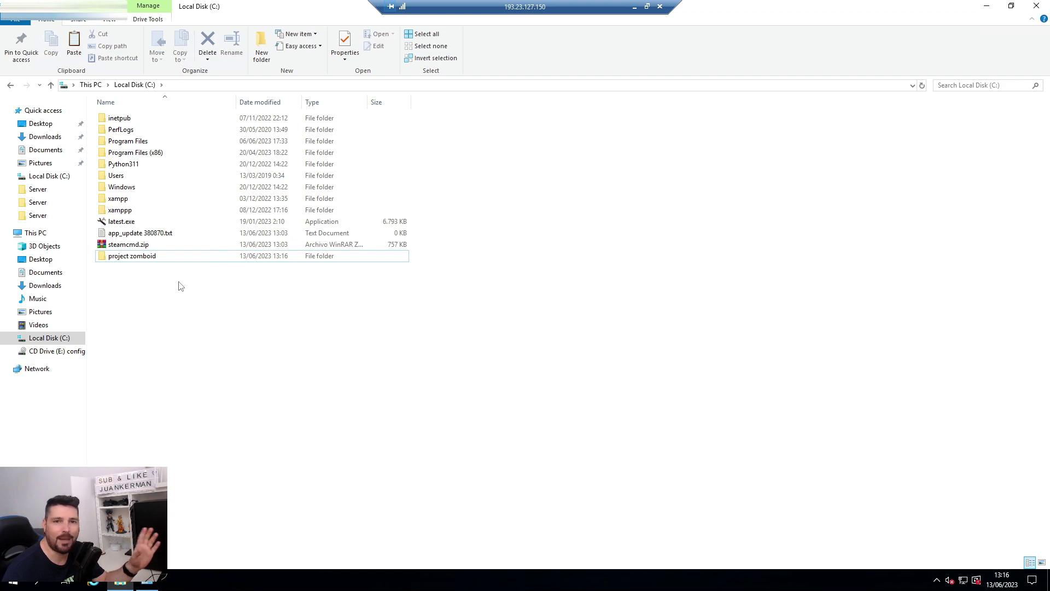
Step: Move steamcmd.zip from Local Disk (C:) into the "project zomboid" folder
click(154, 257)
click(145, 245)
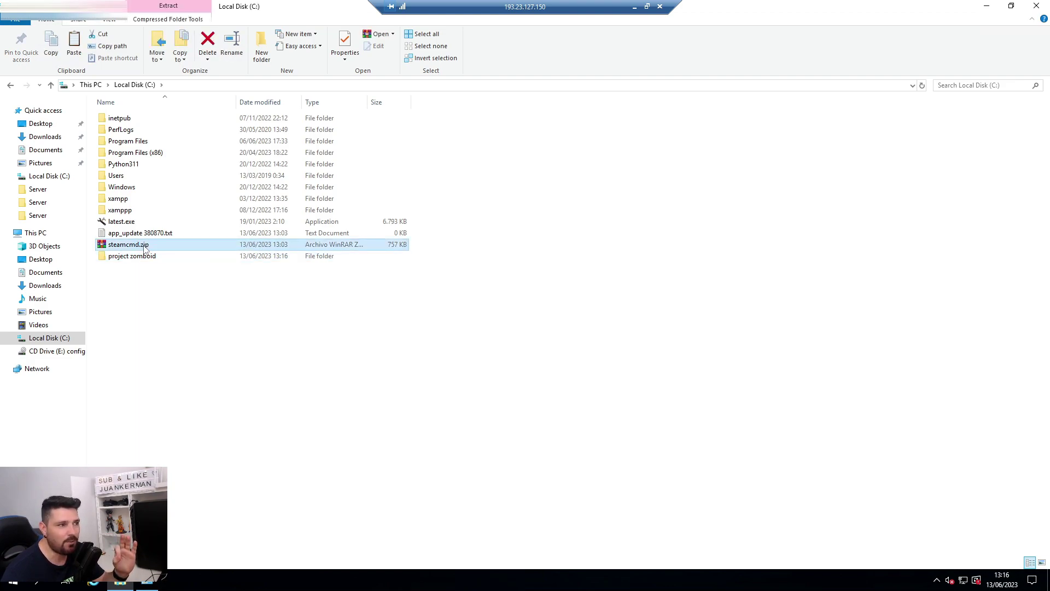
right_click(144, 246)
click(169, 374)
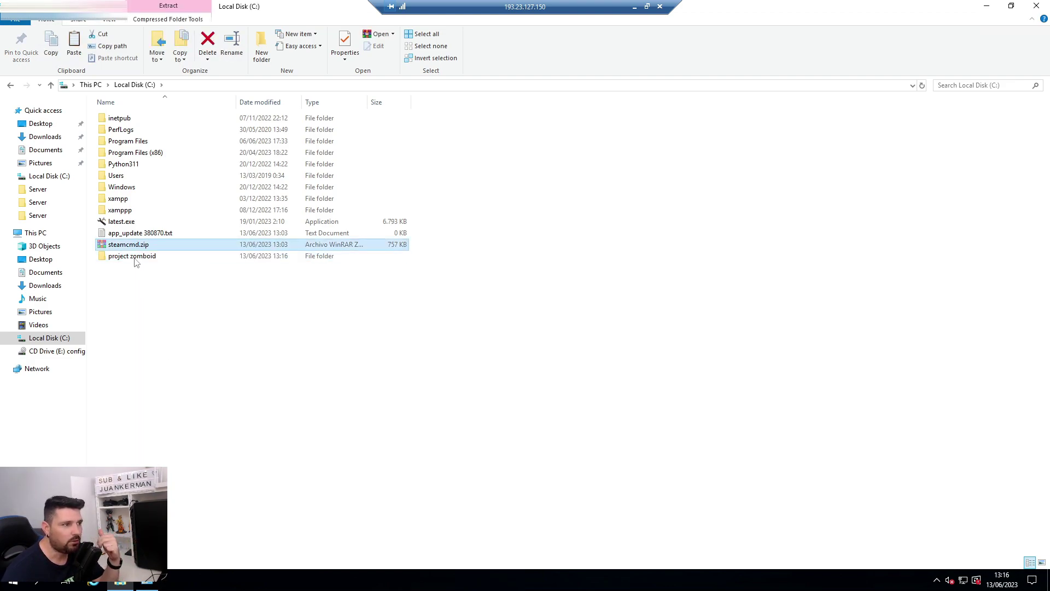
click(135, 260)
double_click(135, 257)
right_click(280, 253)
click(314, 324)
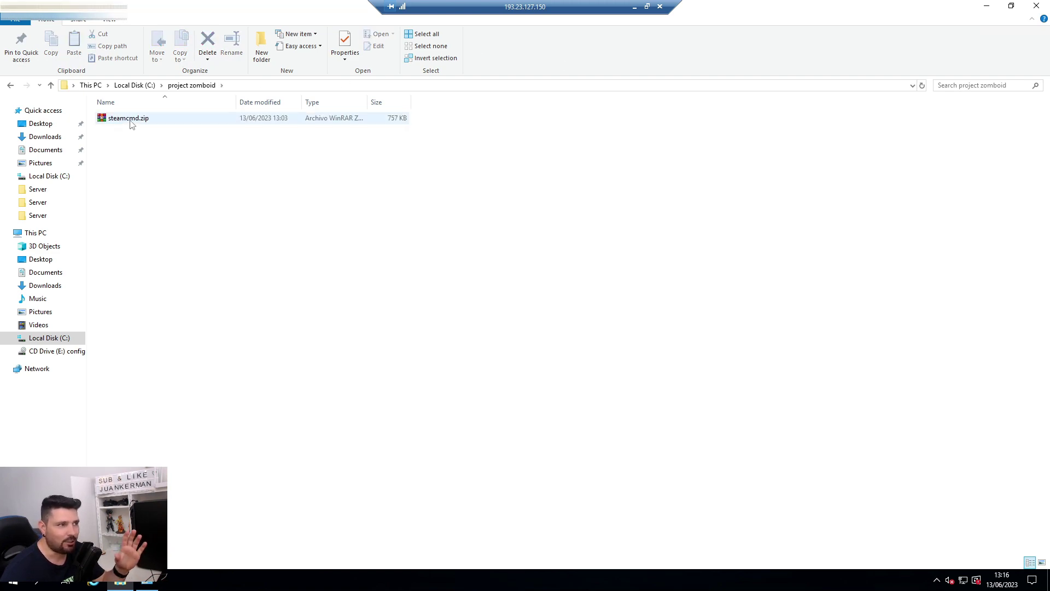
Step: Review the Windows download instructions on the SteamCMD wiki page in Firefox and return to the Remote Desktop session
click(634, 7)
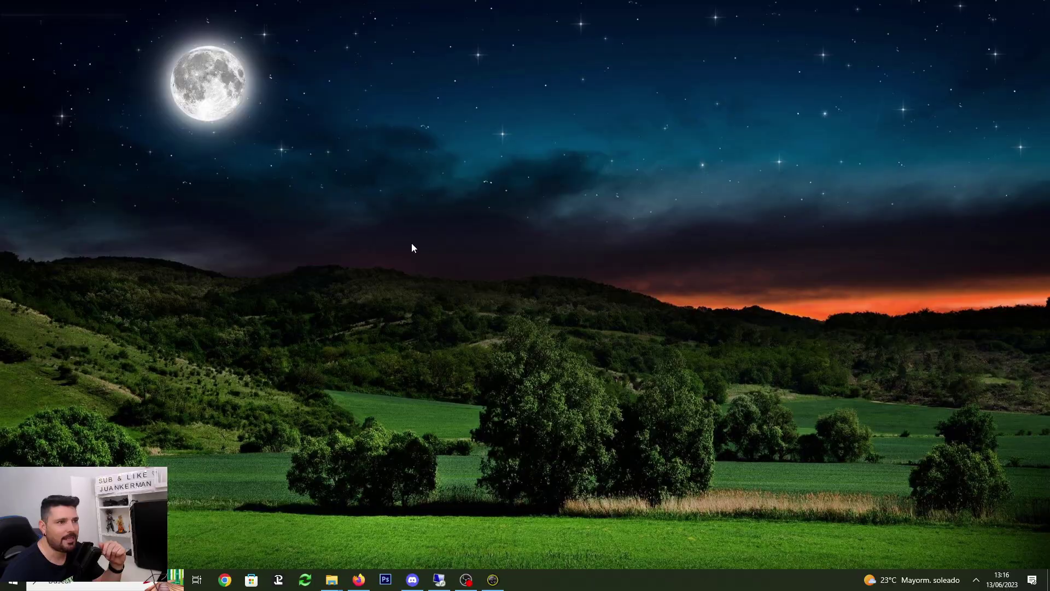
click(359, 579)
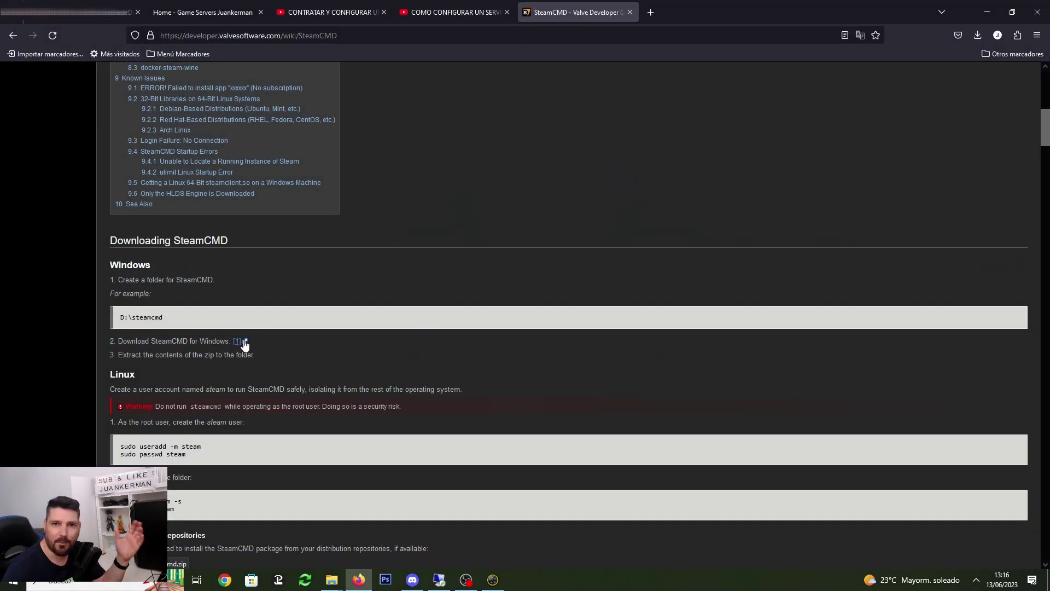
click(440, 579)
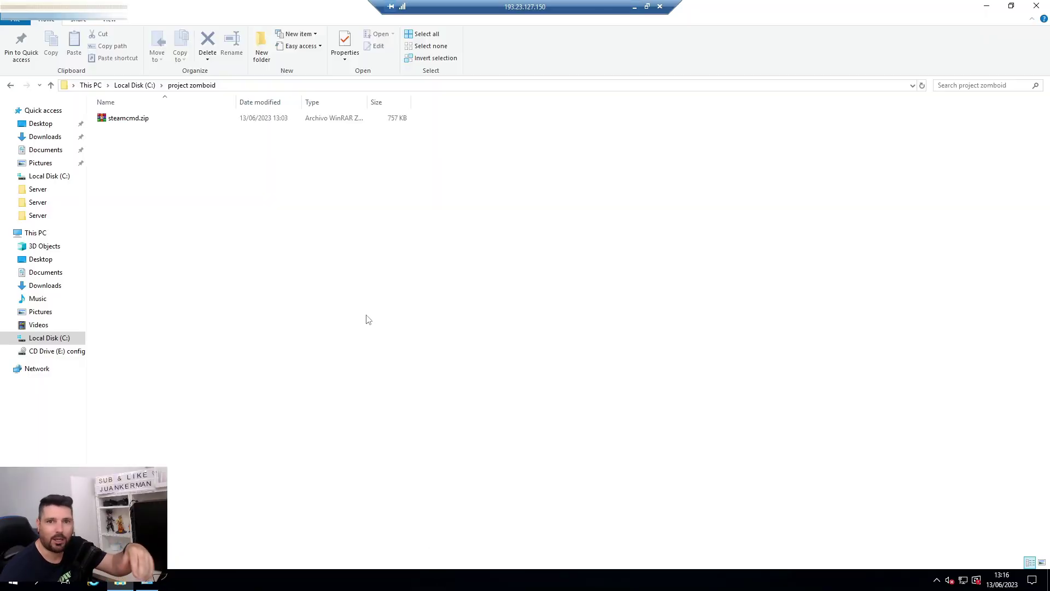
Step: Extract steamcmd.zip directly into the "project zomboid" folder and delete the archive
click(126, 119)
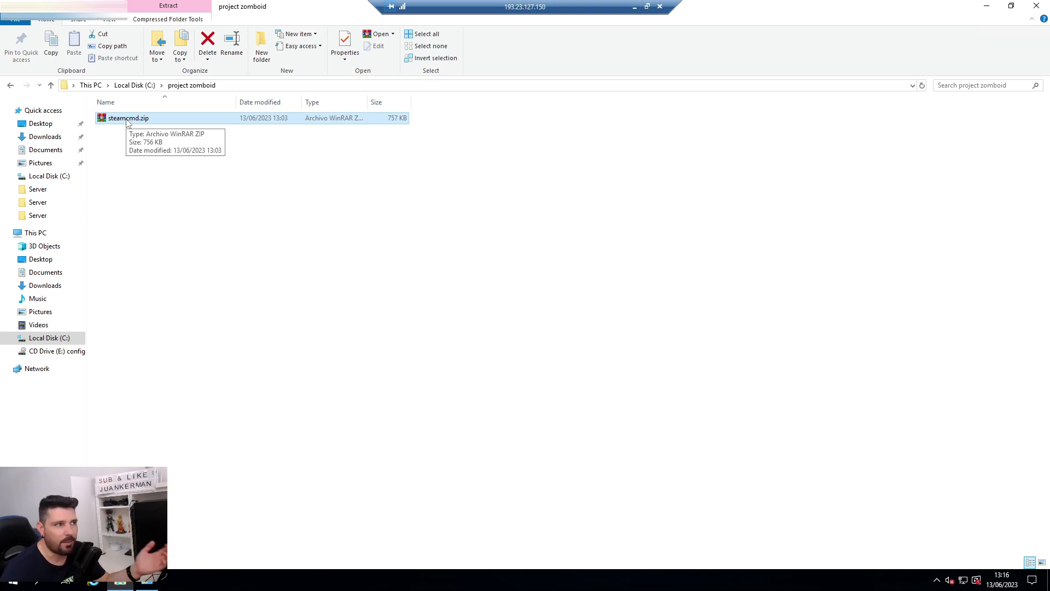
right_click(127, 122)
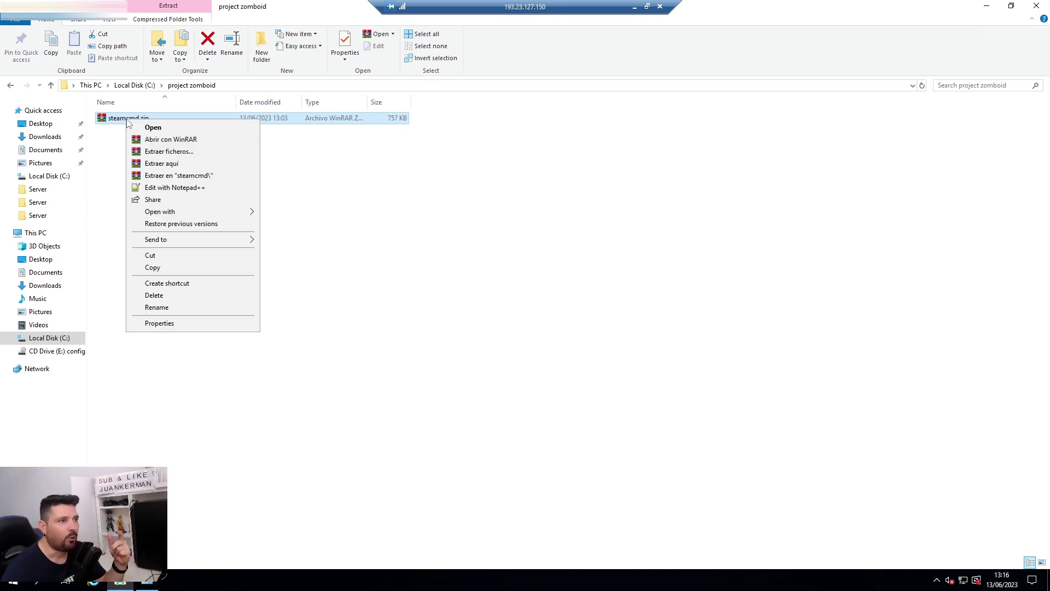
click(167, 164)
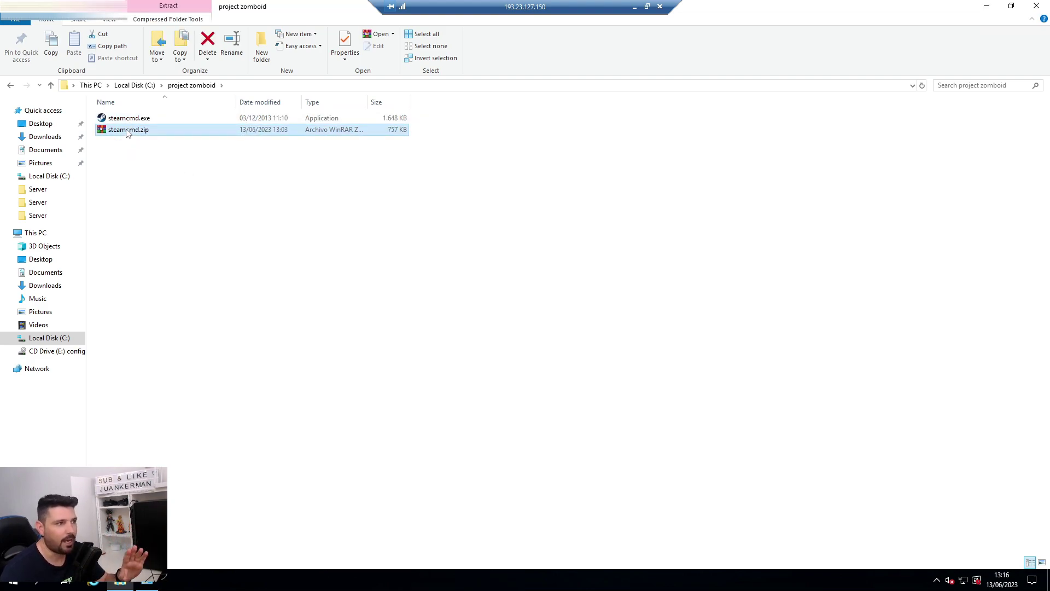
key(Delete)
Step: Run steamcmd.exe to install its updates and move its console window clear of the file list
click(131, 121)
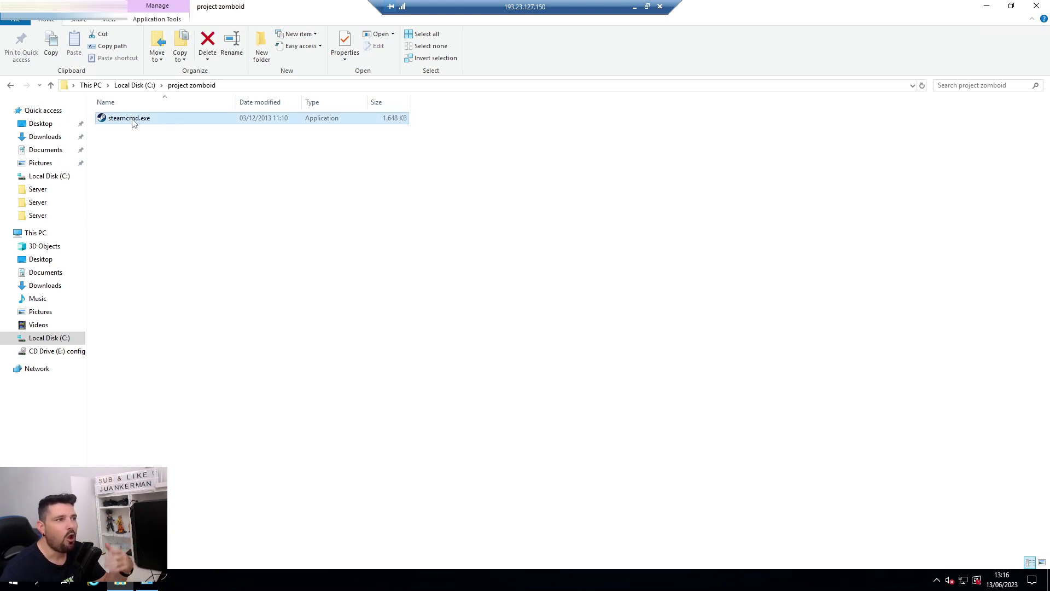
double_click(133, 120)
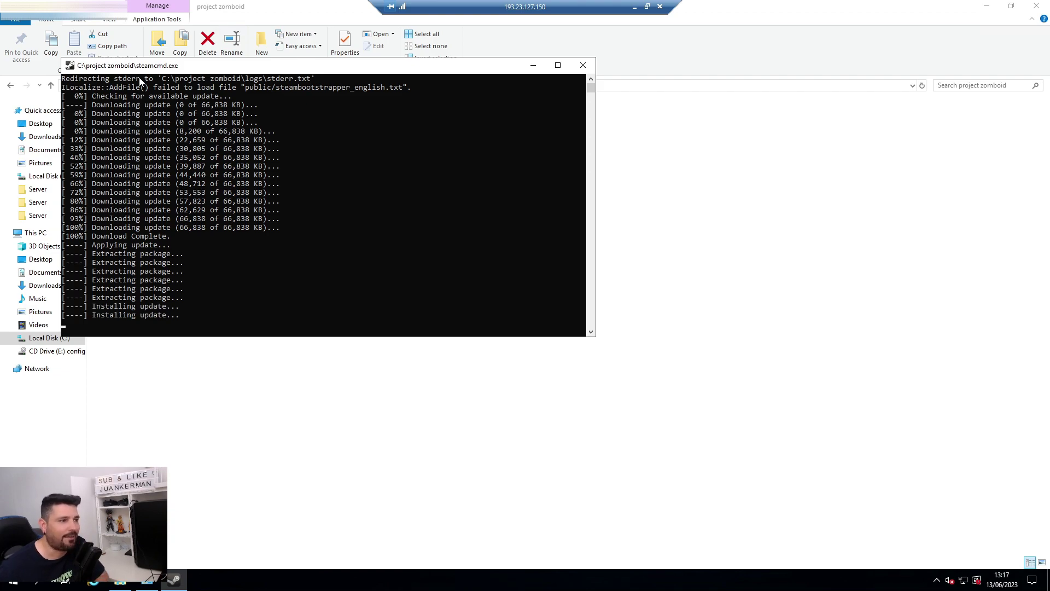
drag(140, 65, 411, 102)
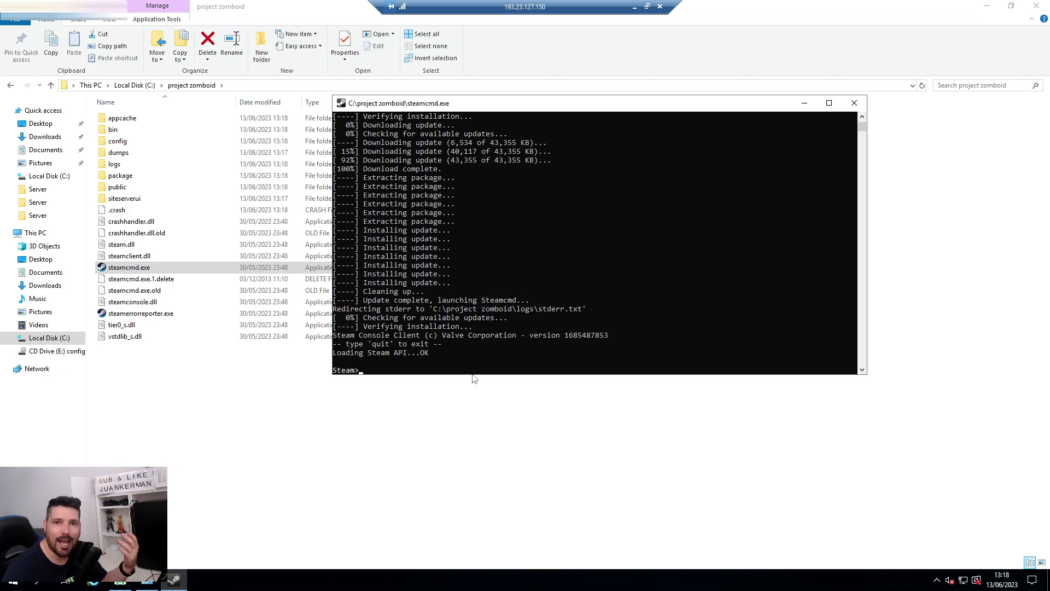
Step: Log in to Steam anonymously in the SteamCMD console with "login anonymous"
text(login an)
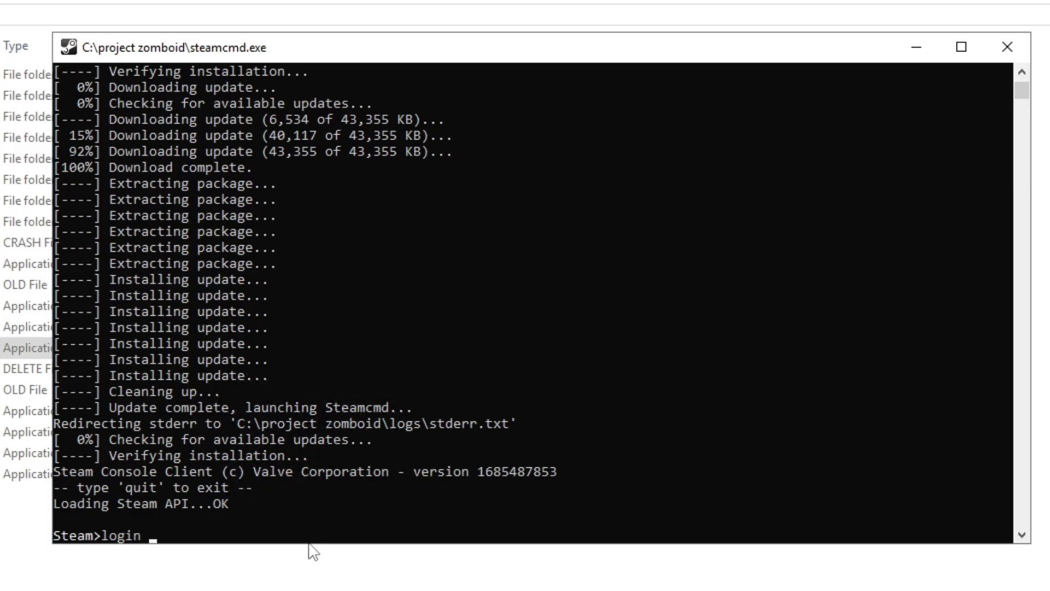
text(o)
key(BackSpace)
text(onymus)
key(BackSpace)
key(BackSpace)
text(ous)
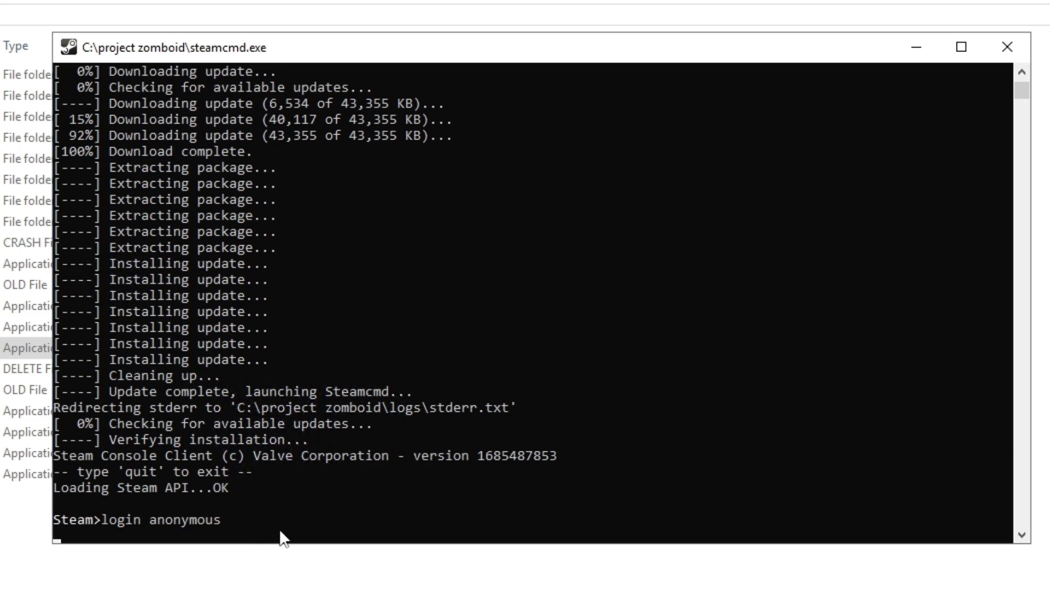
key(Return)
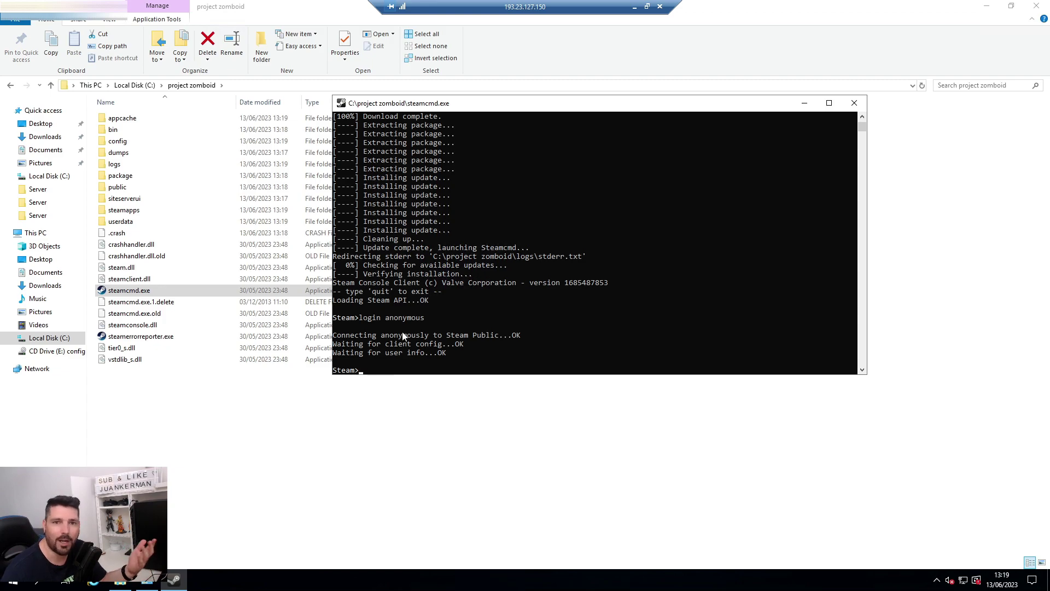
Step: Copy the text "app_update 380870" from the name of the text file on Local Disk (C:)
click(51, 85)
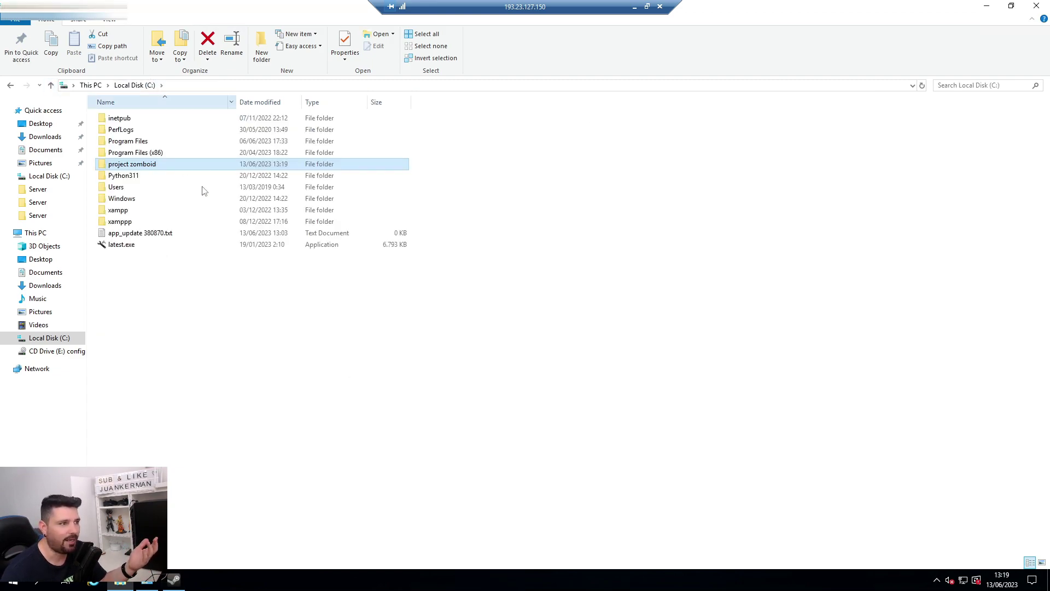
click(149, 235)
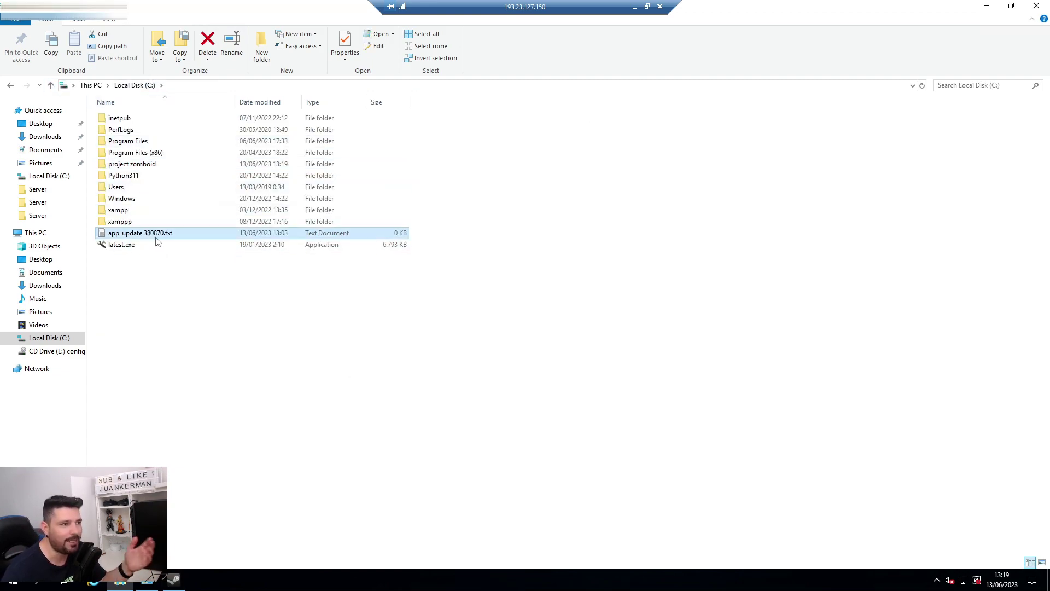
right_click(149, 236)
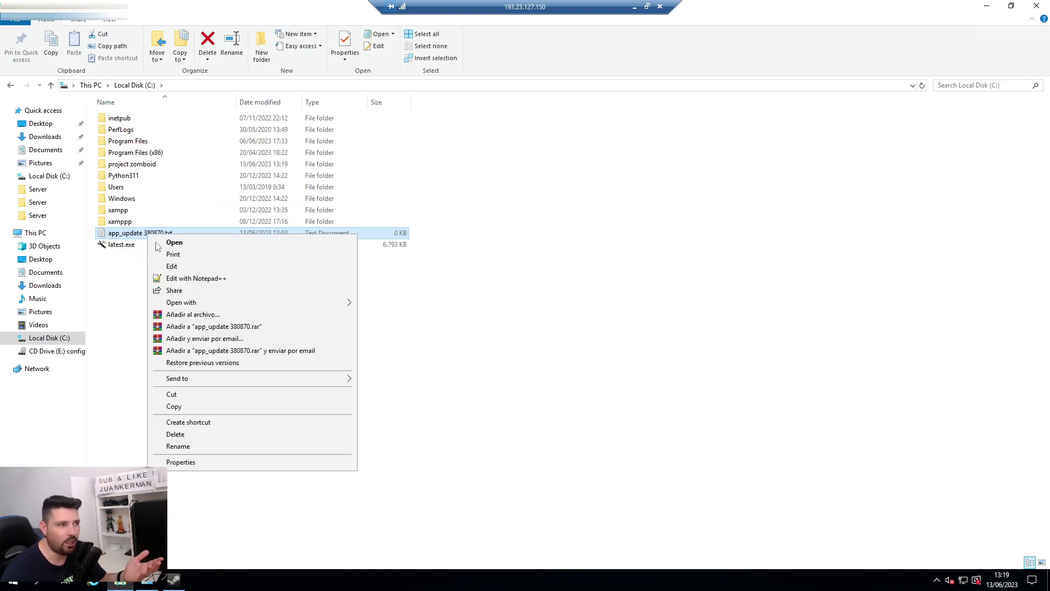
click(178, 446)
right_click(152, 233)
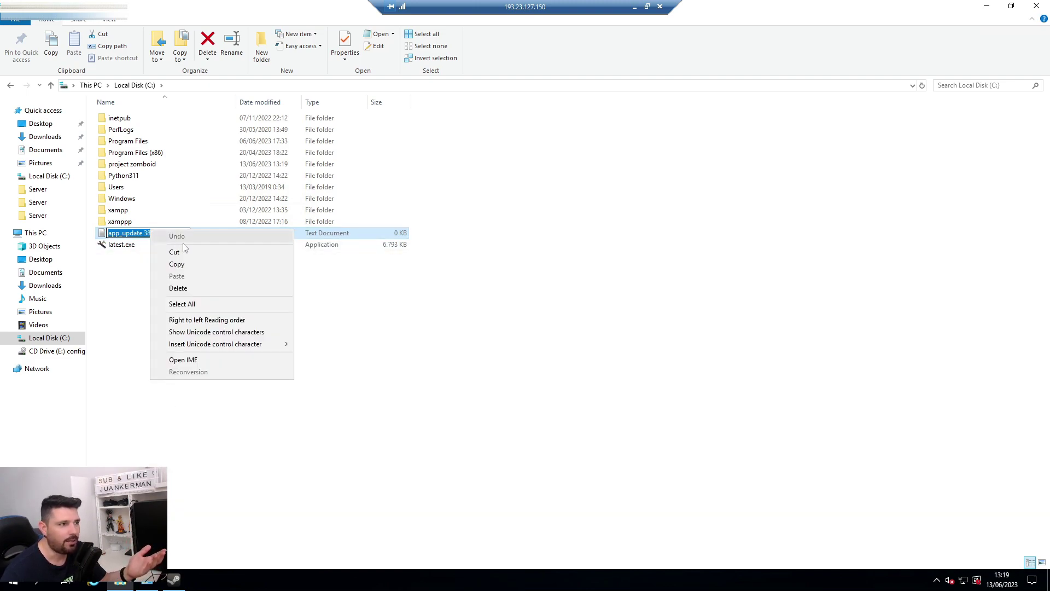
click(173, 232)
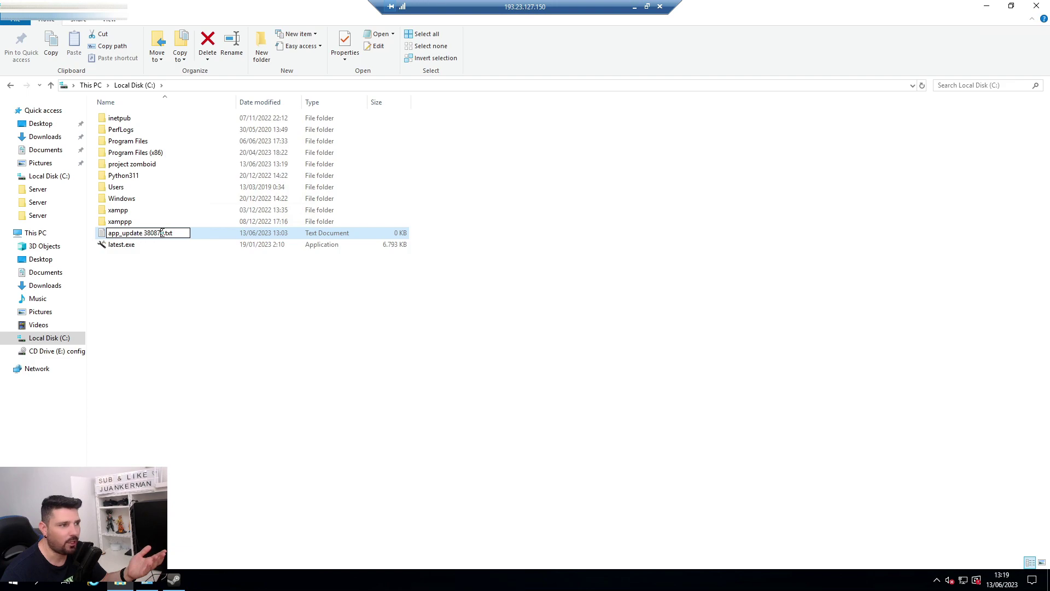
drag(163, 232, 102, 232)
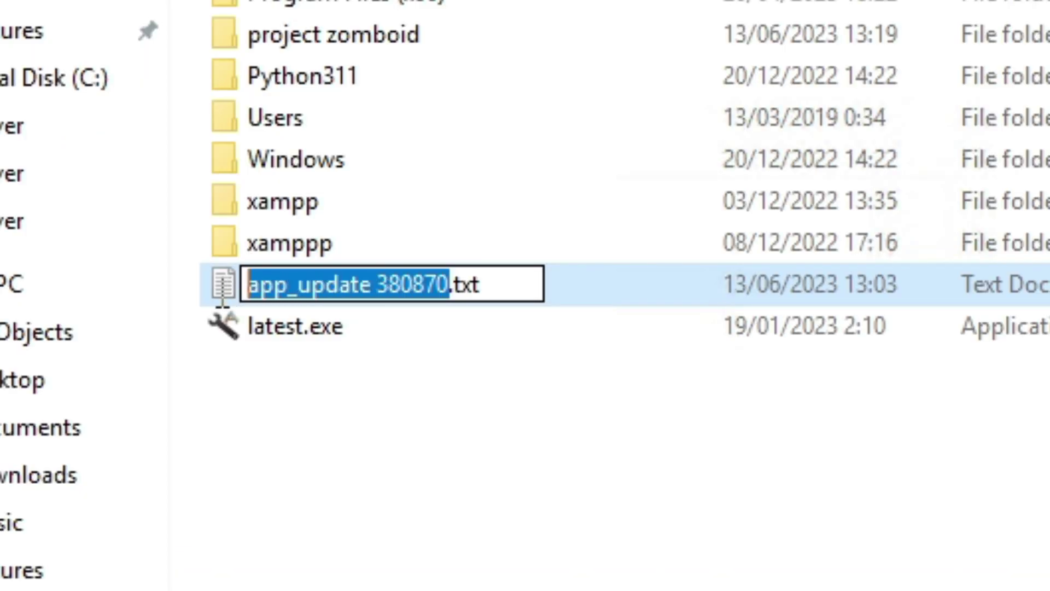
right_click(308, 284)
click(404, 413)
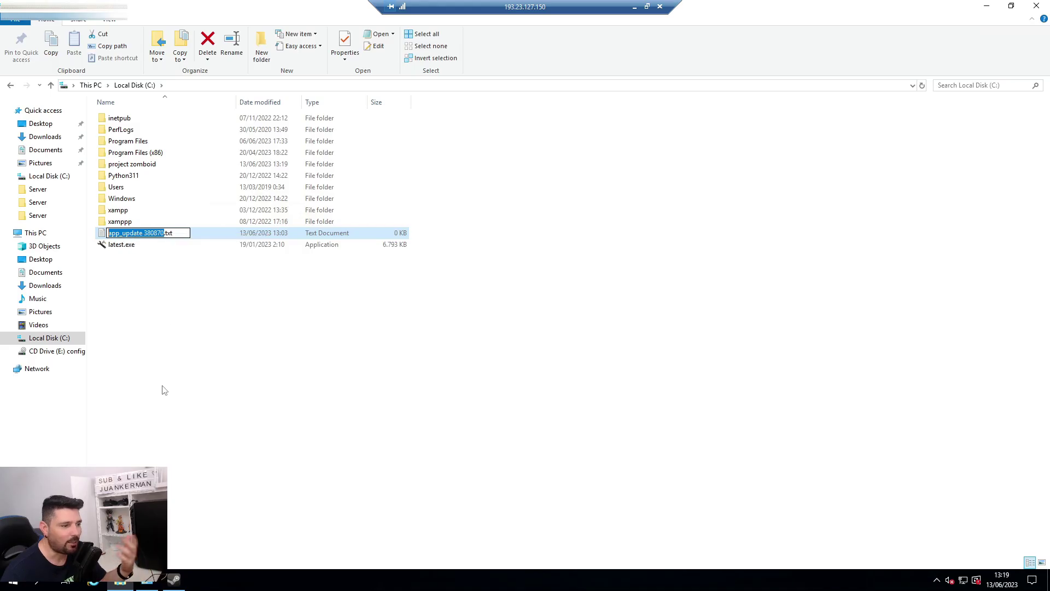
Step: Paste and run the copied app_update 380870 command in the SteamCMD console to install the dedicated server
click(176, 580)
right_click(381, 375)
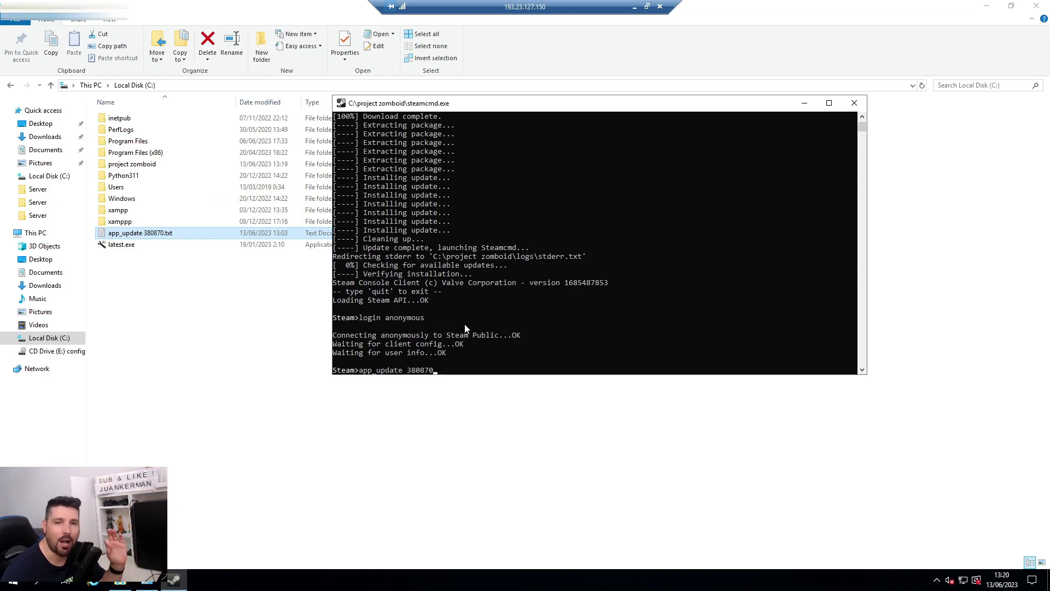
key(Return)
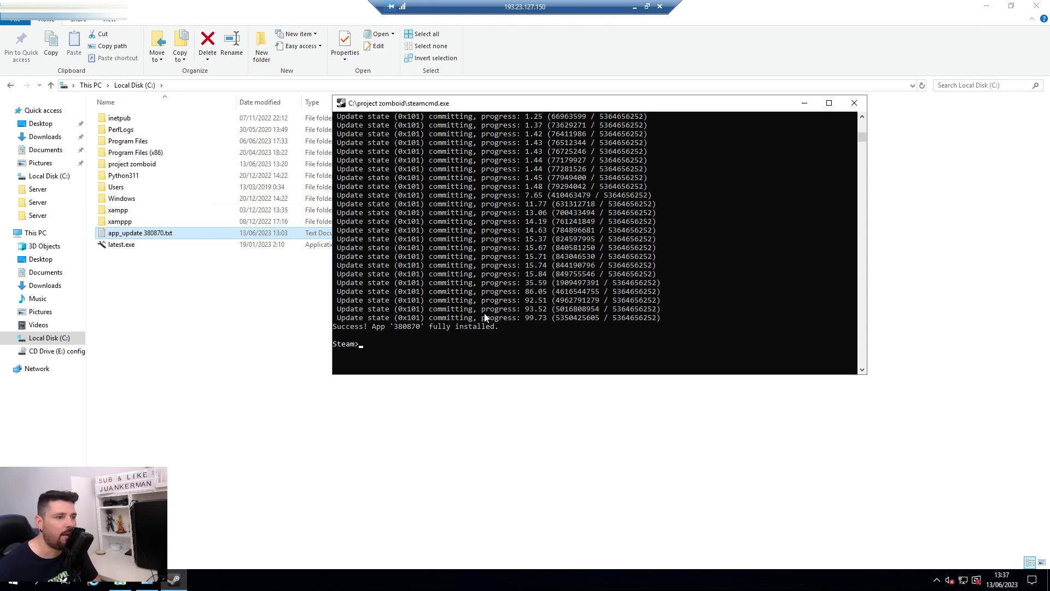
Step: Minimize the SteamCMD console and open C:\Users\Administrator\Zomboid\Server to view the server configuration files
click(804, 103)
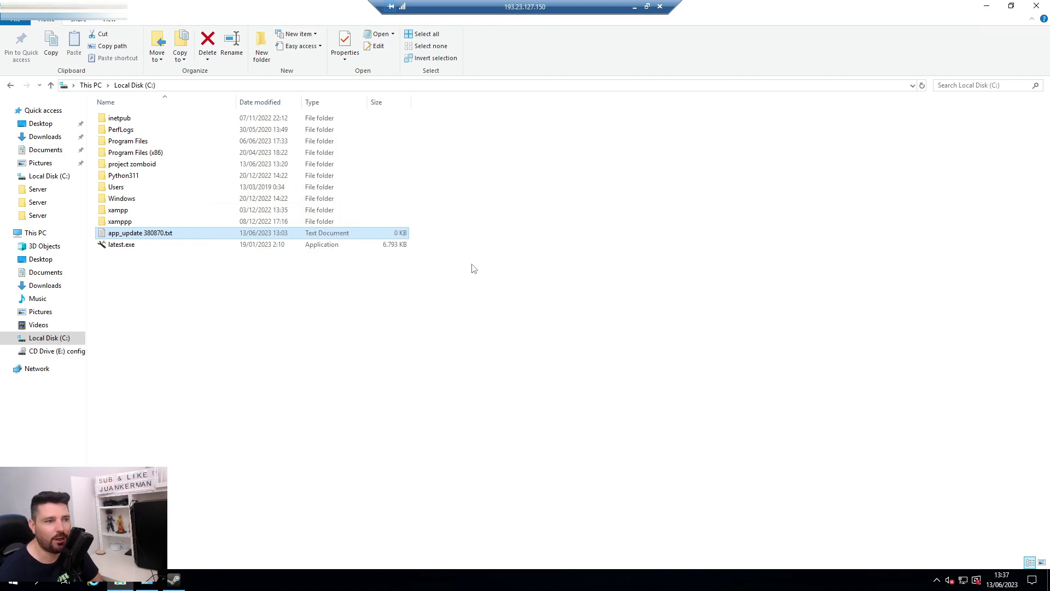
click(50, 339)
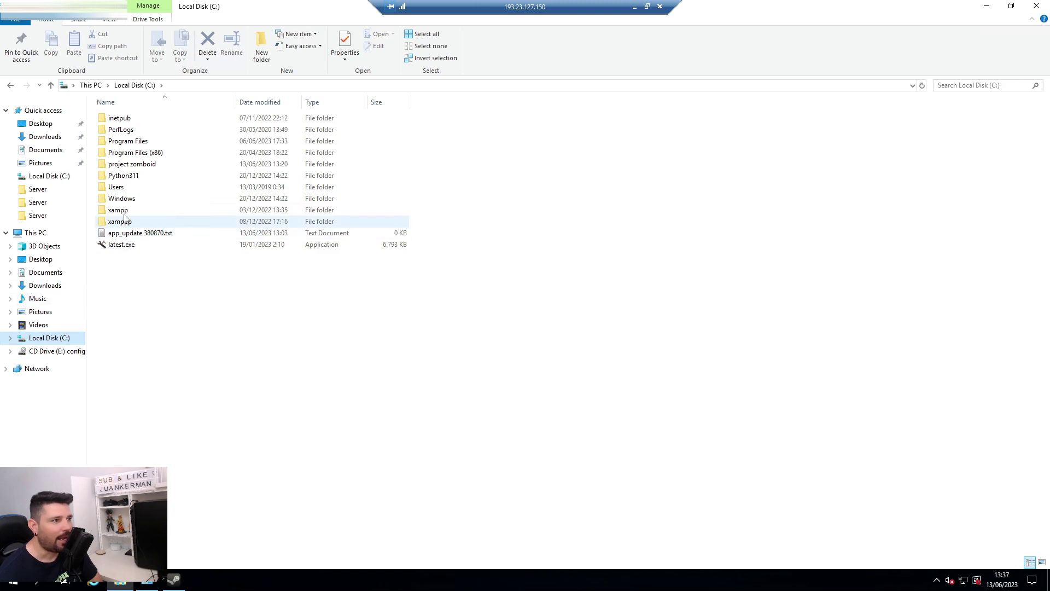
double_click(117, 188)
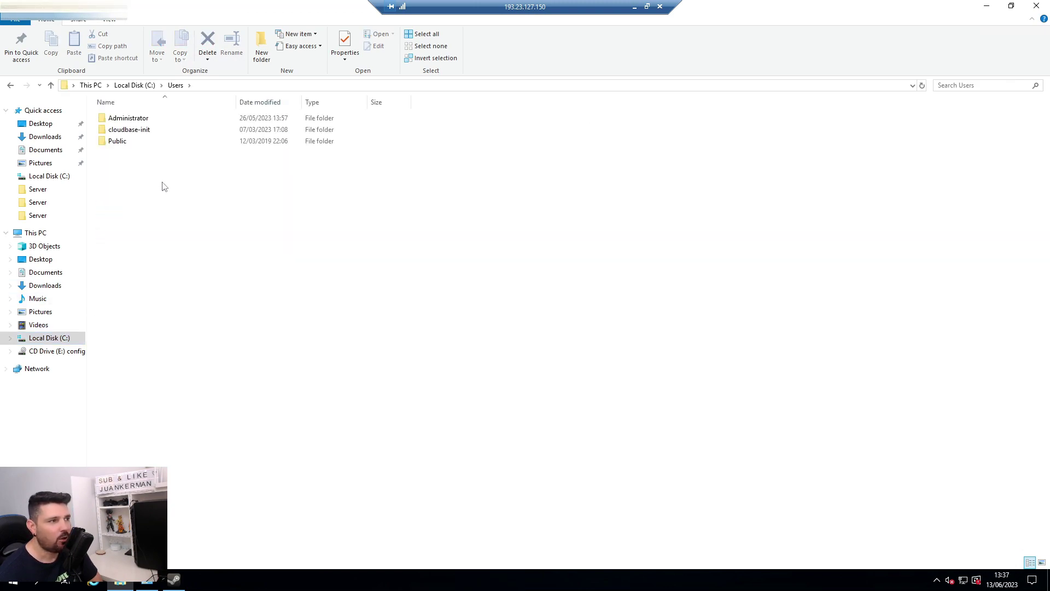
double_click(125, 119)
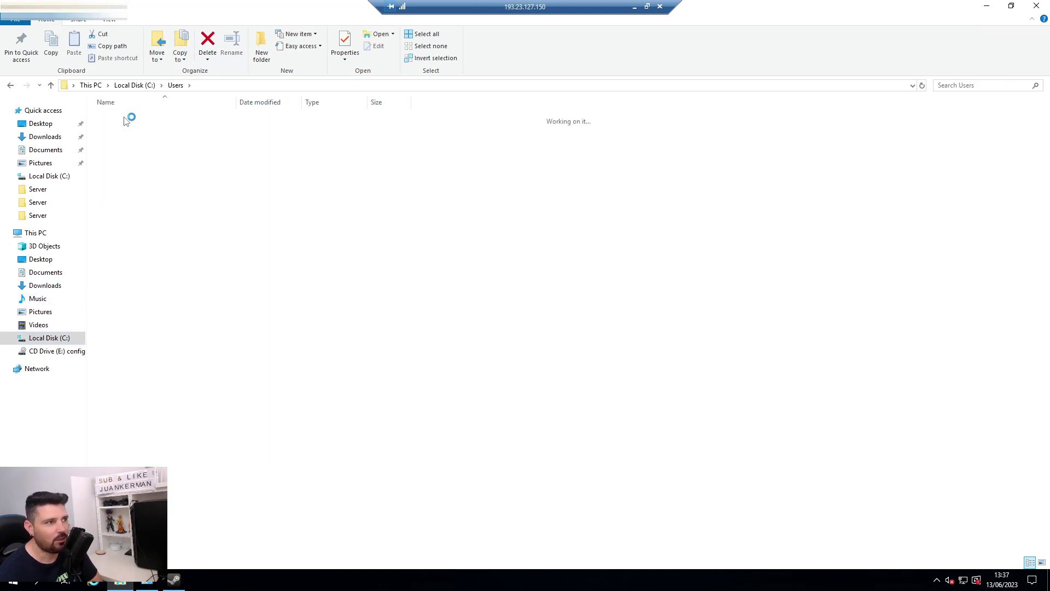
click(120, 279)
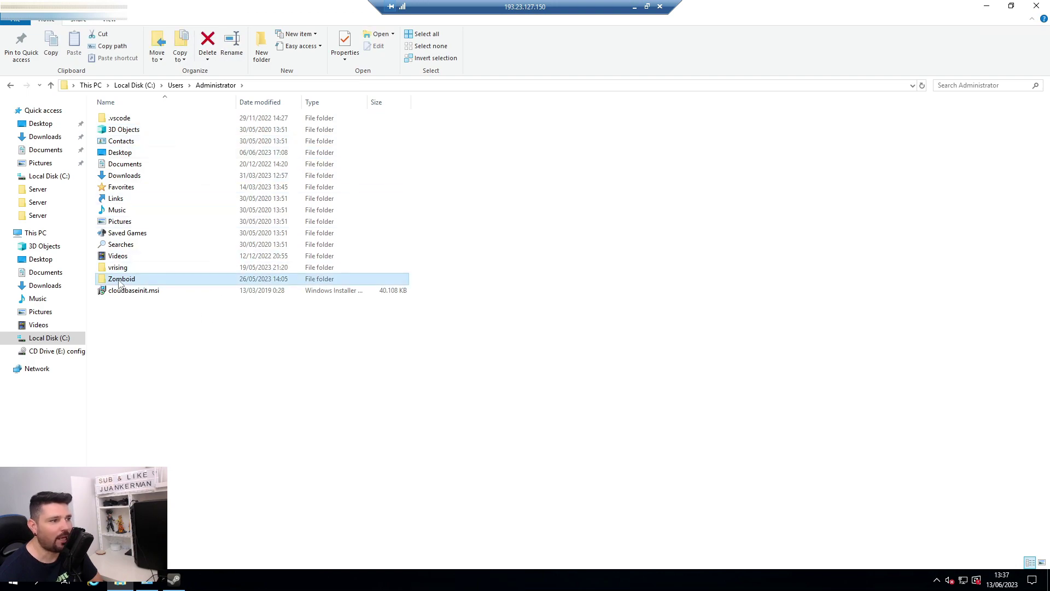
click(50, 85)
double_click(134, 118)
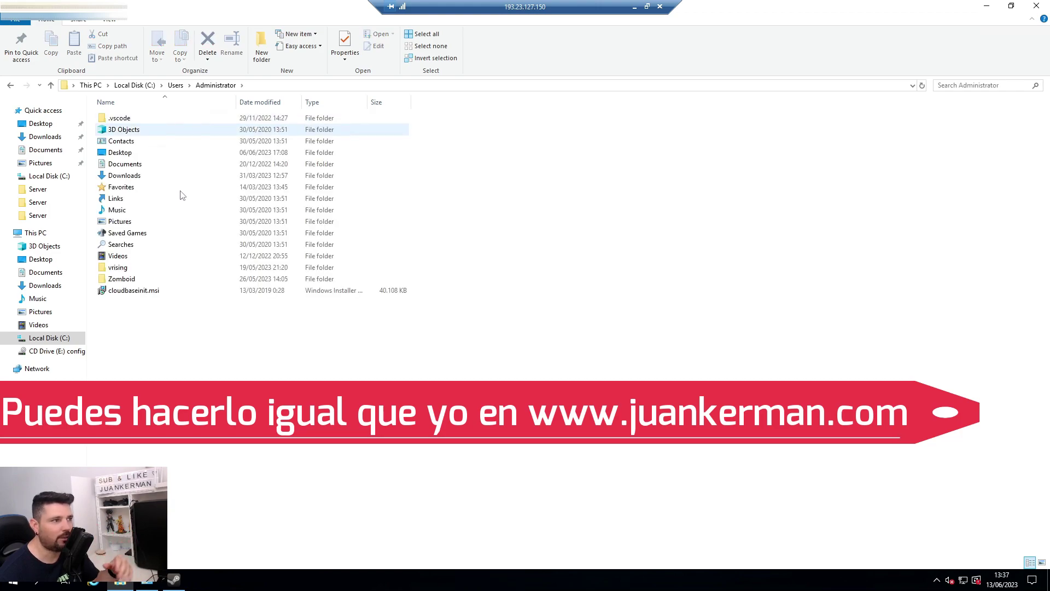
double_click(129, 286)
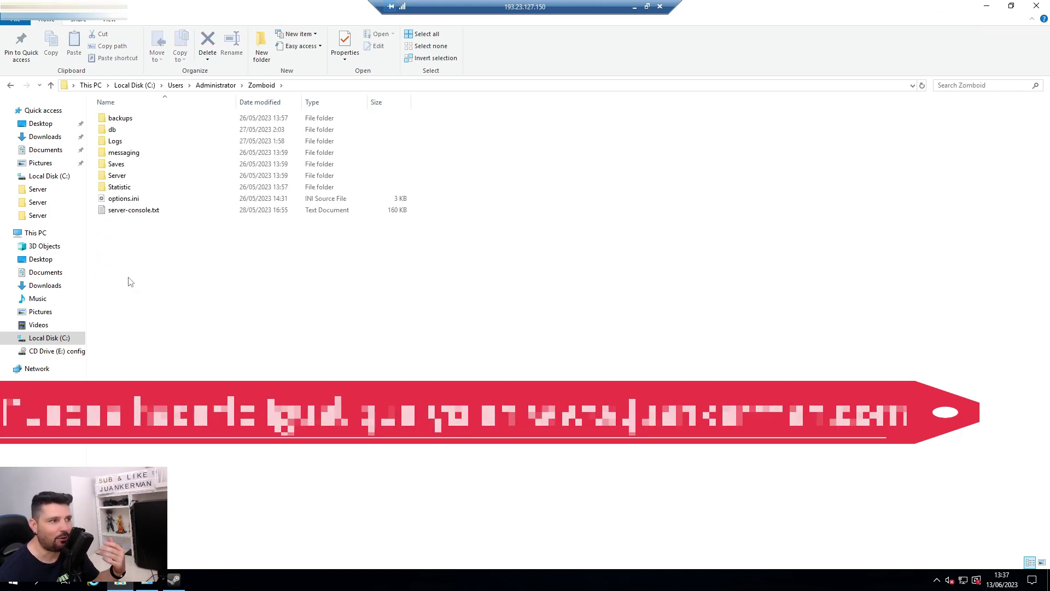
double_click(116, 175)
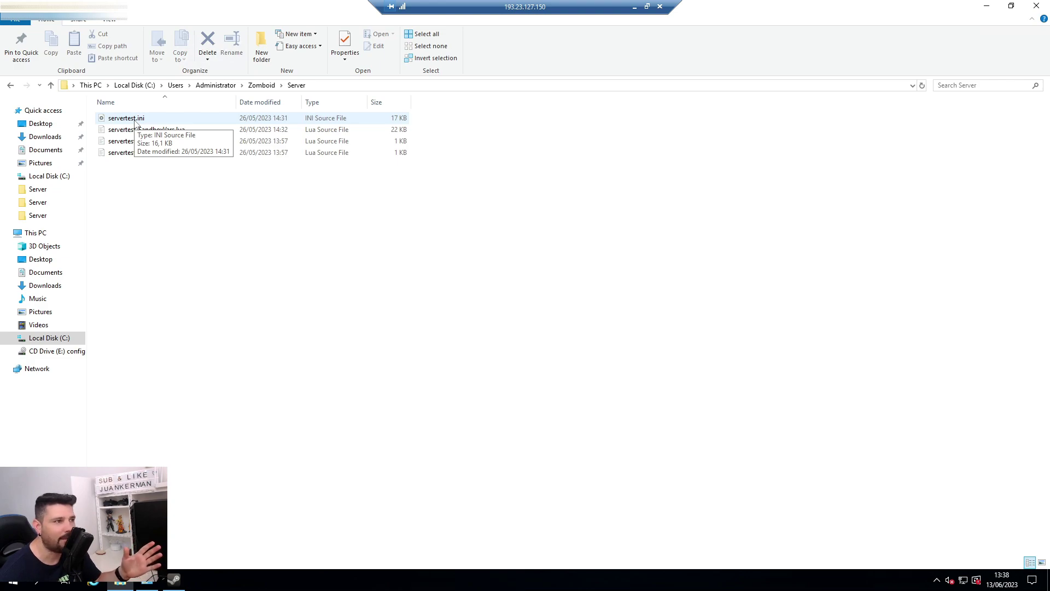
Step: Return to Local Disk (C:) and retrace the path to the Zomboid folder under Users\Administrator
click(55, 339)
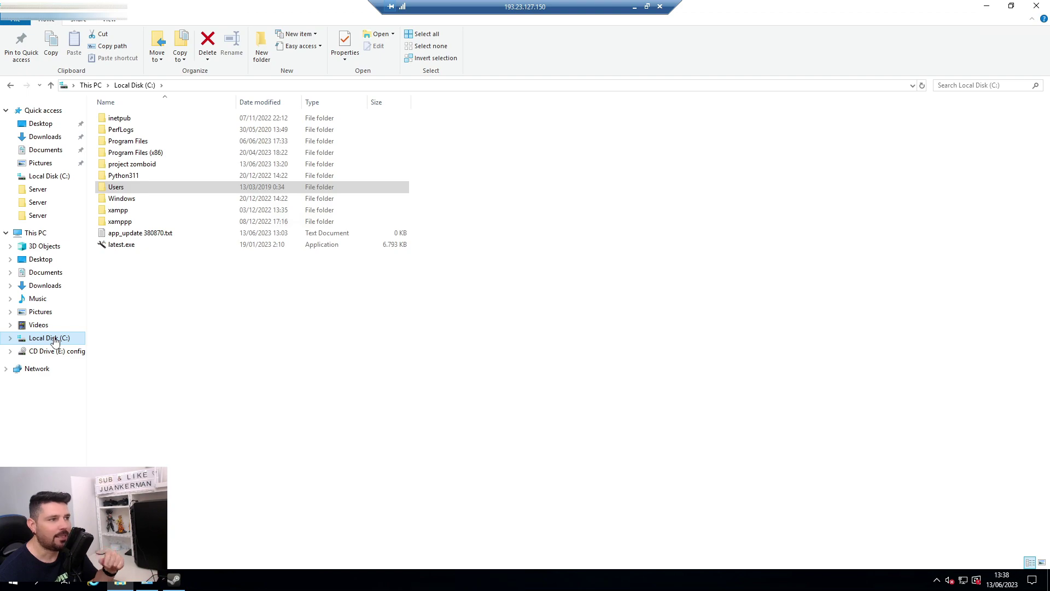
double_click(129, 187)
double_click(133, 119)
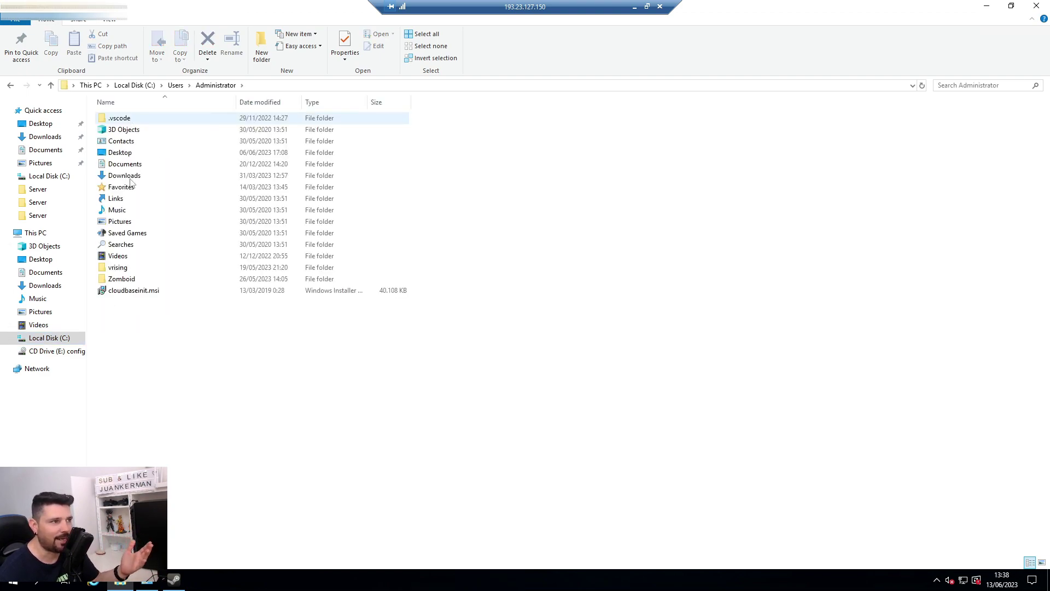
double_click(125, 278)
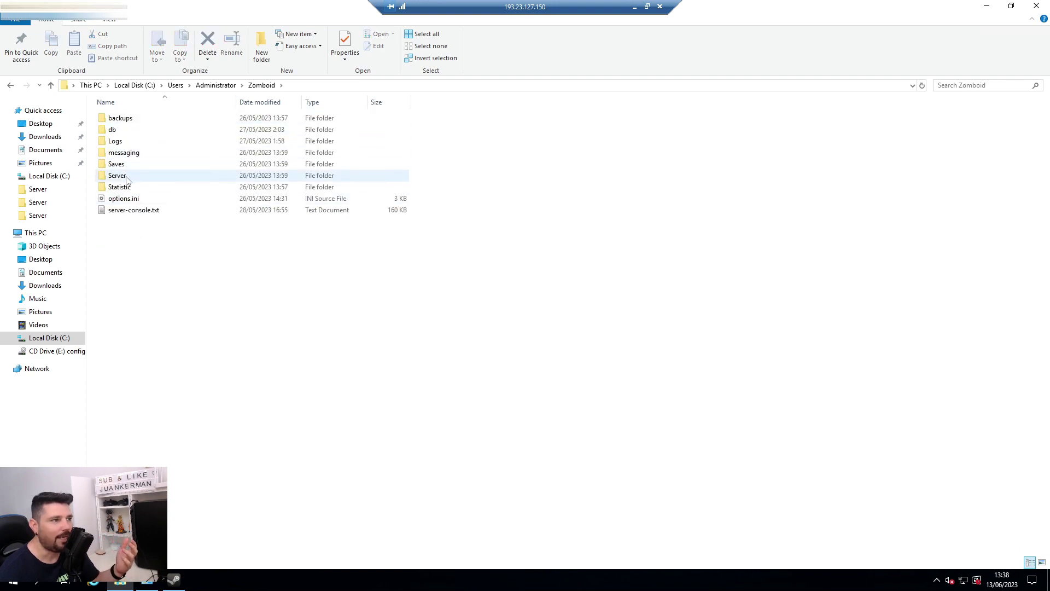
Step: Open the Server folder inside Zomboid, look over servertest.ini and the three Lua configuration files, and return to the parent folder
double_click(127, 180)
click(135, 118)
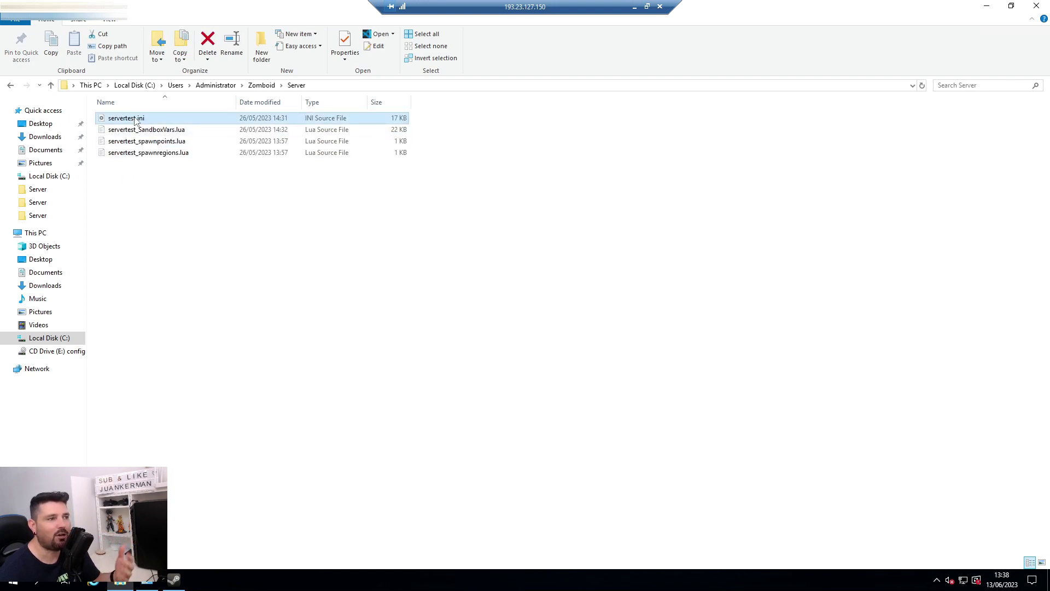
click(136, 141)
click(137, 152)
click(138, 128)
click(139, 120)
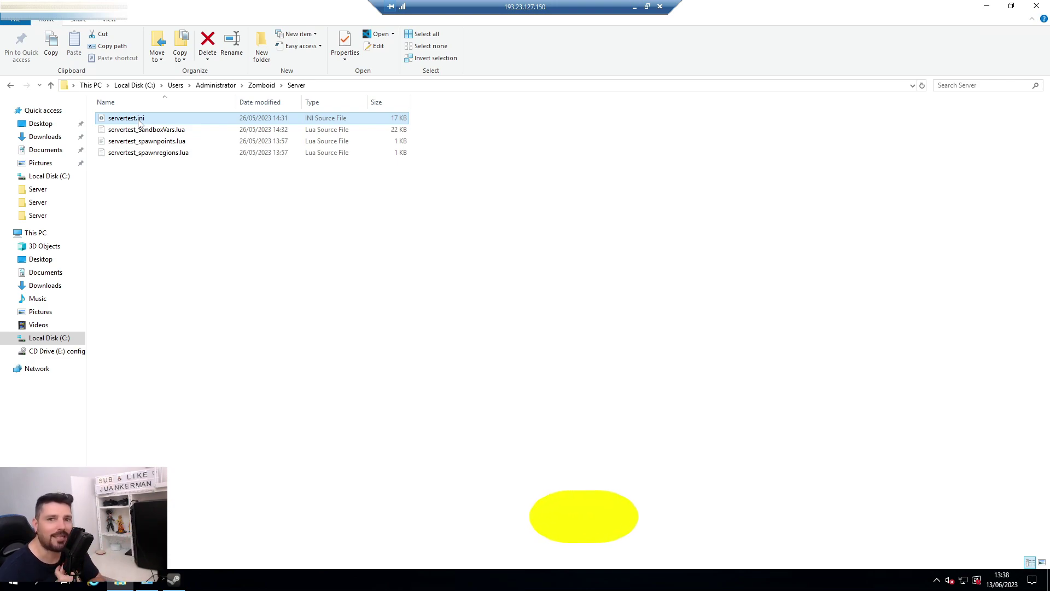
click(50, 85)
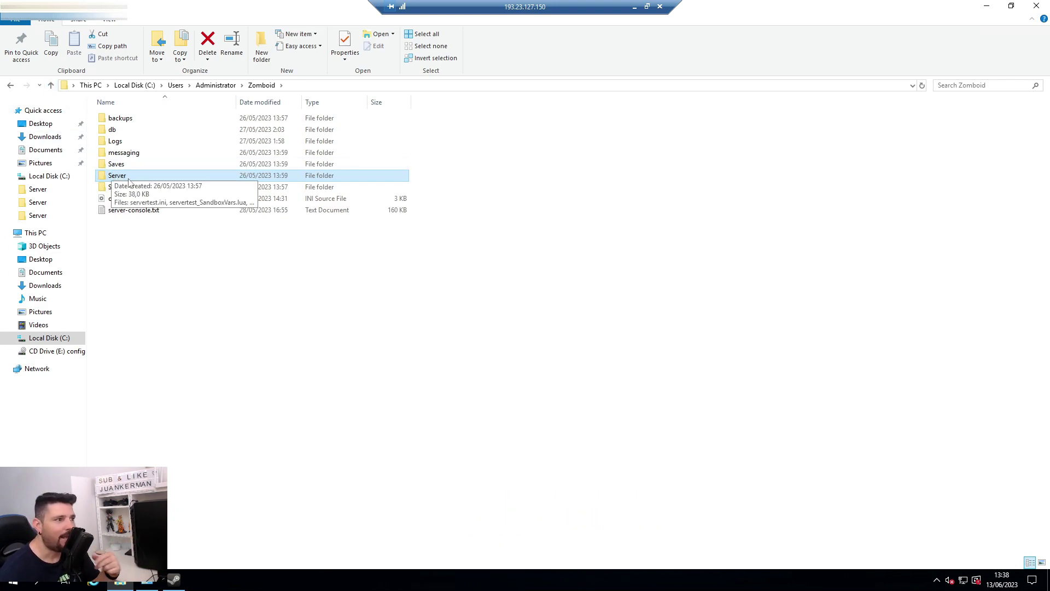
Step: Open the dedicated server's installation folder at C:\project zomboid\steamapps\common\Project Zomboid Dedicated Server
click(58, 339)
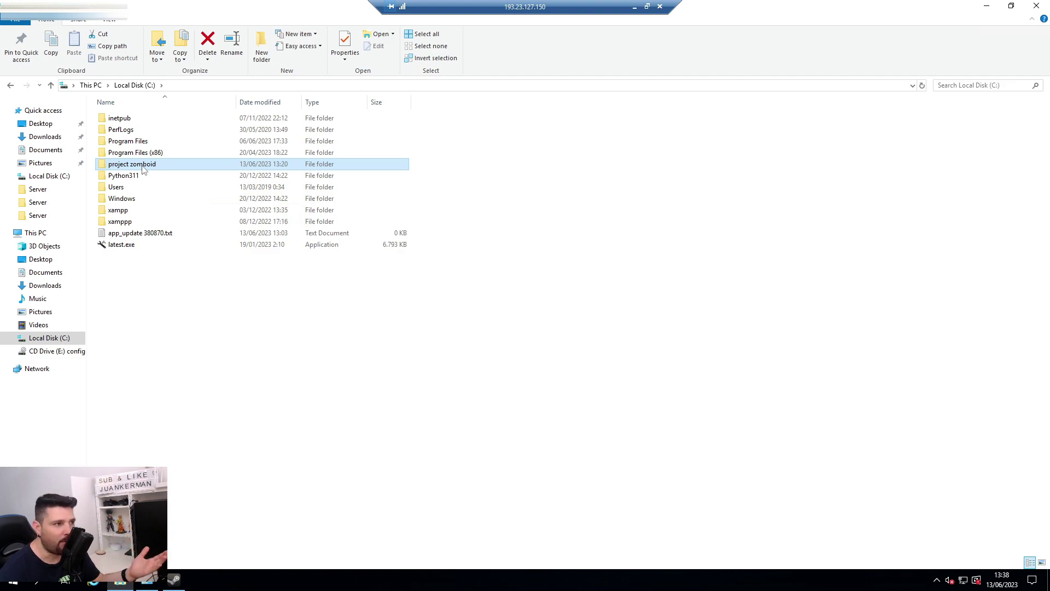
double_click(143, 169)
click(131, 228)
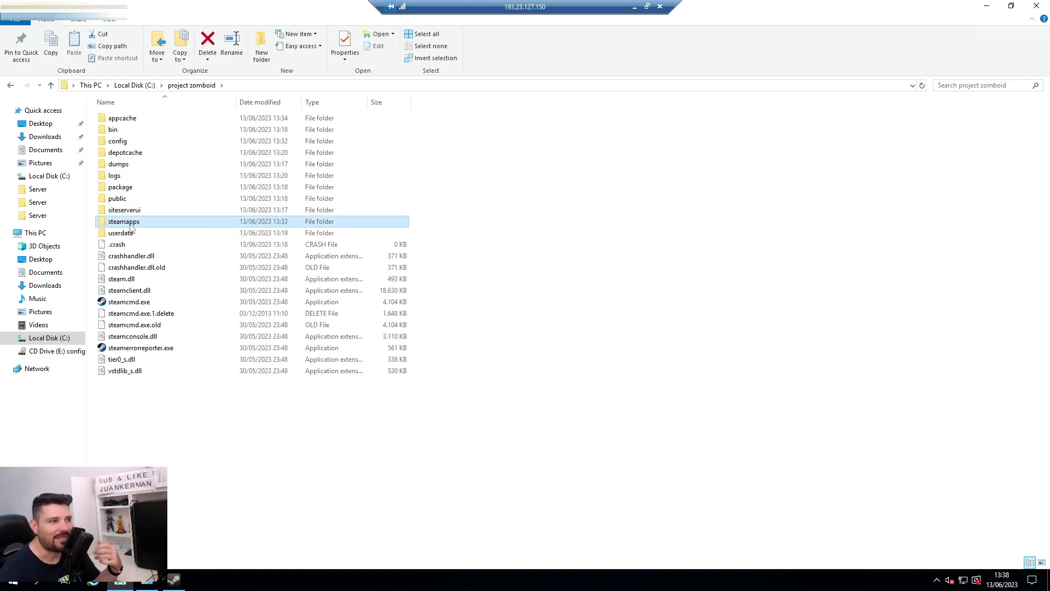
double_click(131, 225)
click(124, 121)
double_click(124, 121)
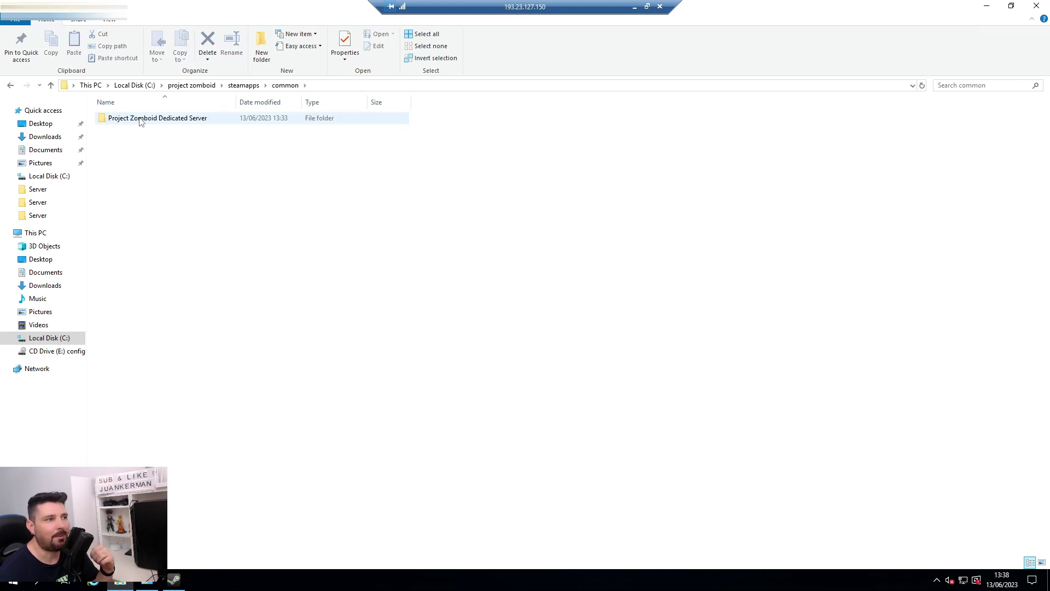
double_click(140, 119)
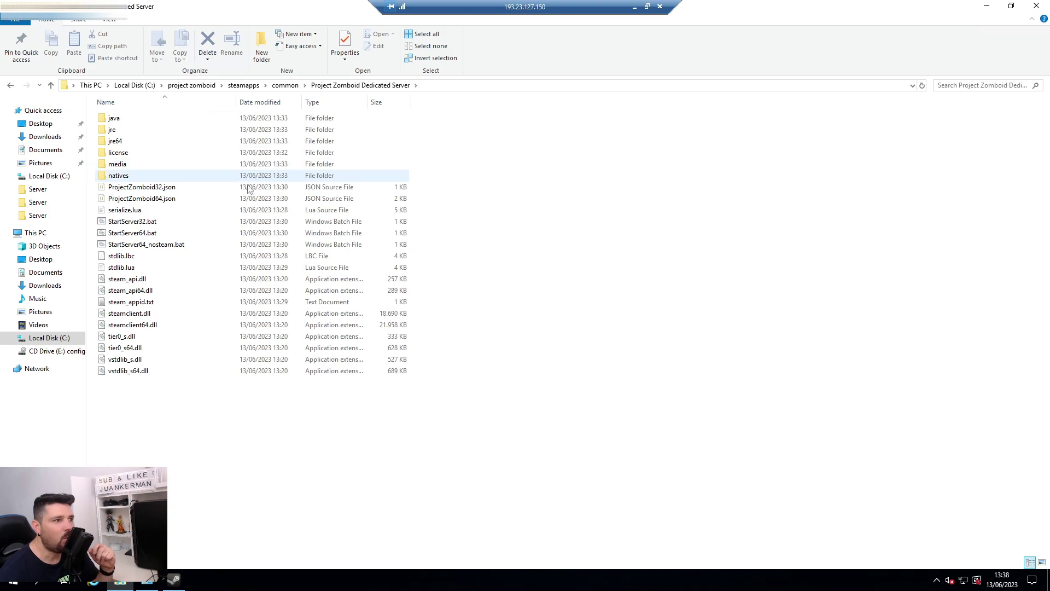
Step: Launch the server with StartServer64.bat and move its console window clear of the file list
click(158, 235)
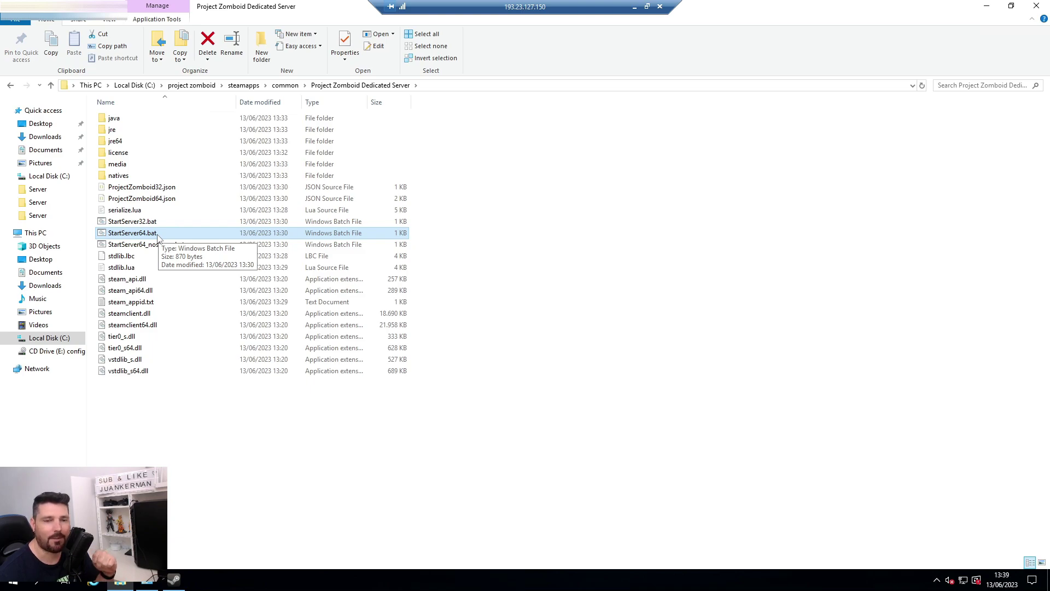
double_click(144, 232)
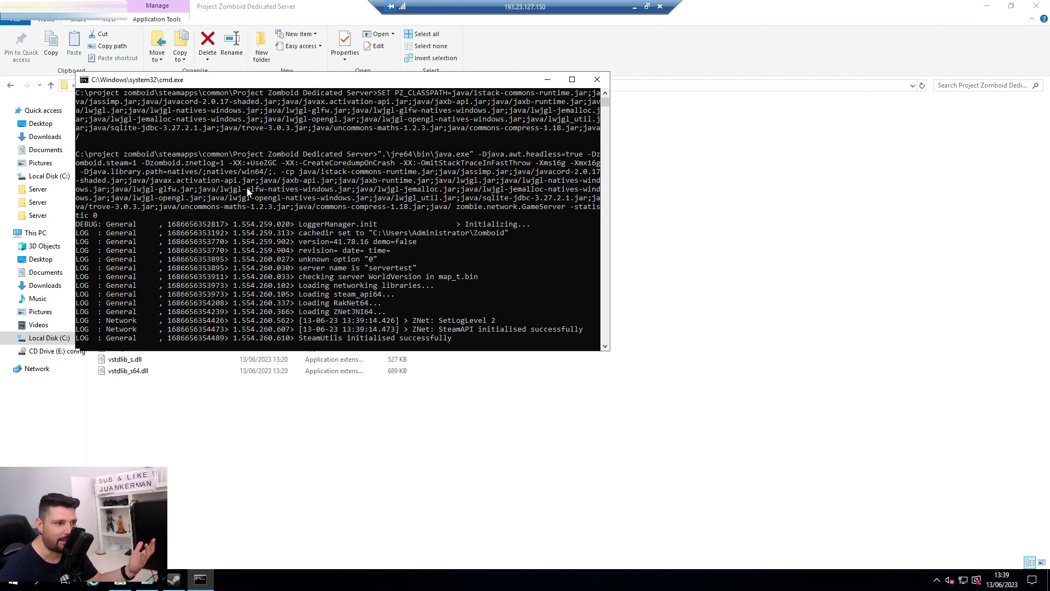
drag(277, 80, 443, 134)
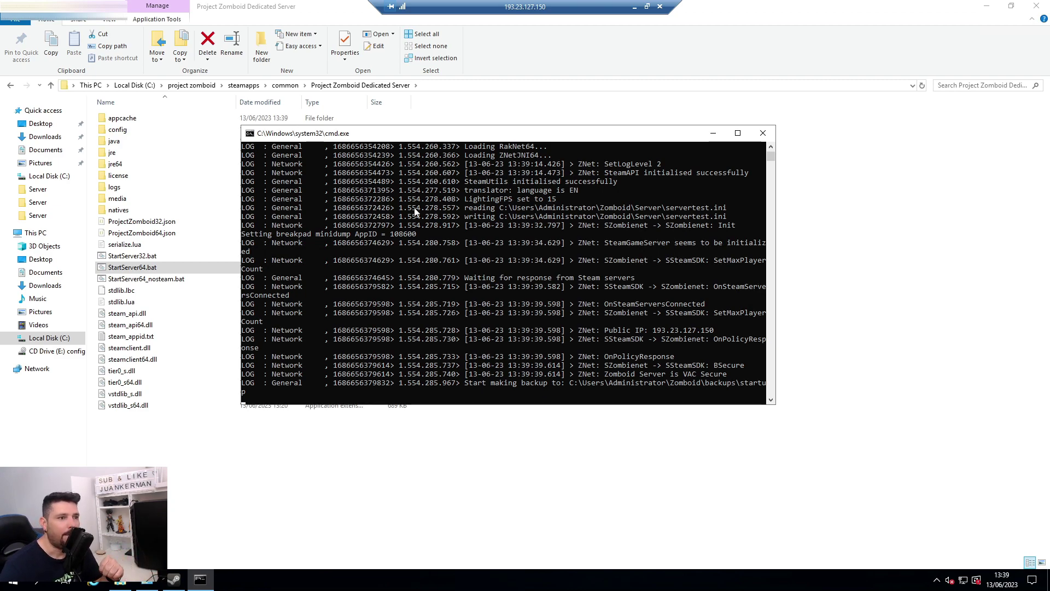
drag(497, 135, 644, 136)
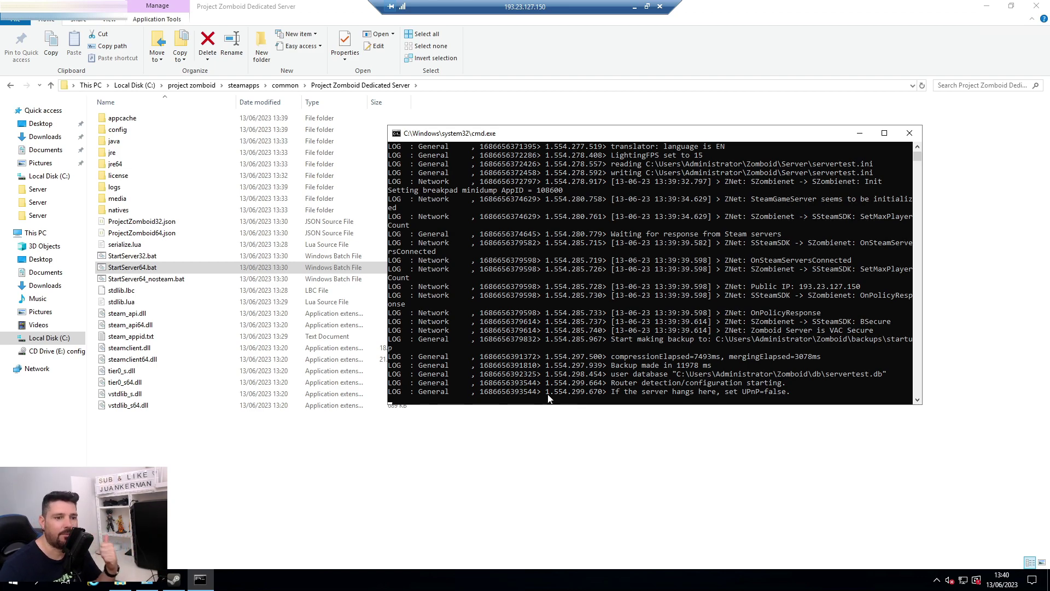
Step: Open the servertest.ini configuration file from C:\Users\Administrator\Zomboid\Server in the code editor
click(68, 341)
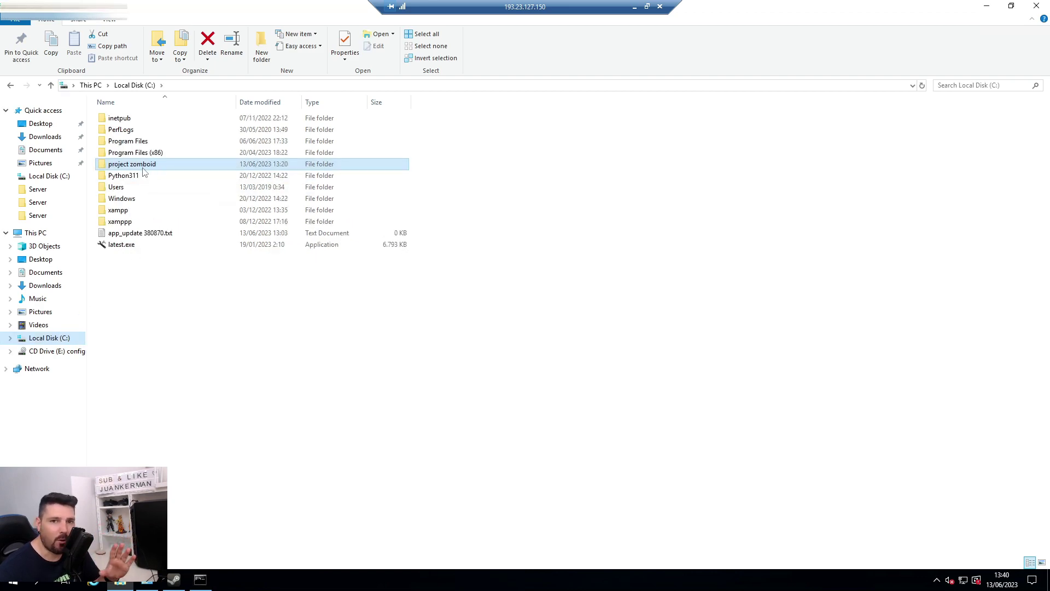
mouse_move(144, 172)
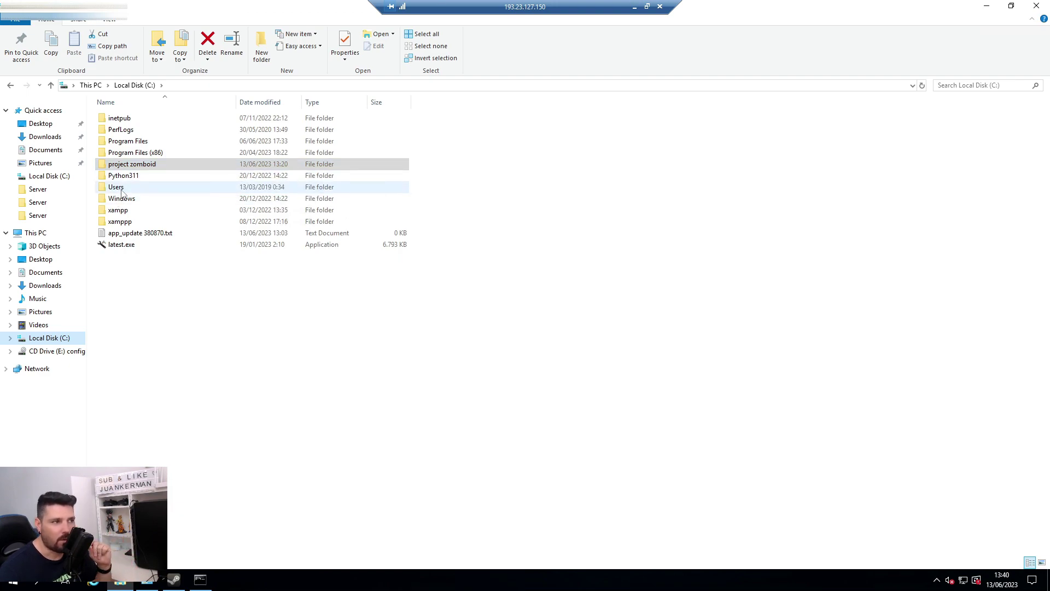
double_click(123, 189)
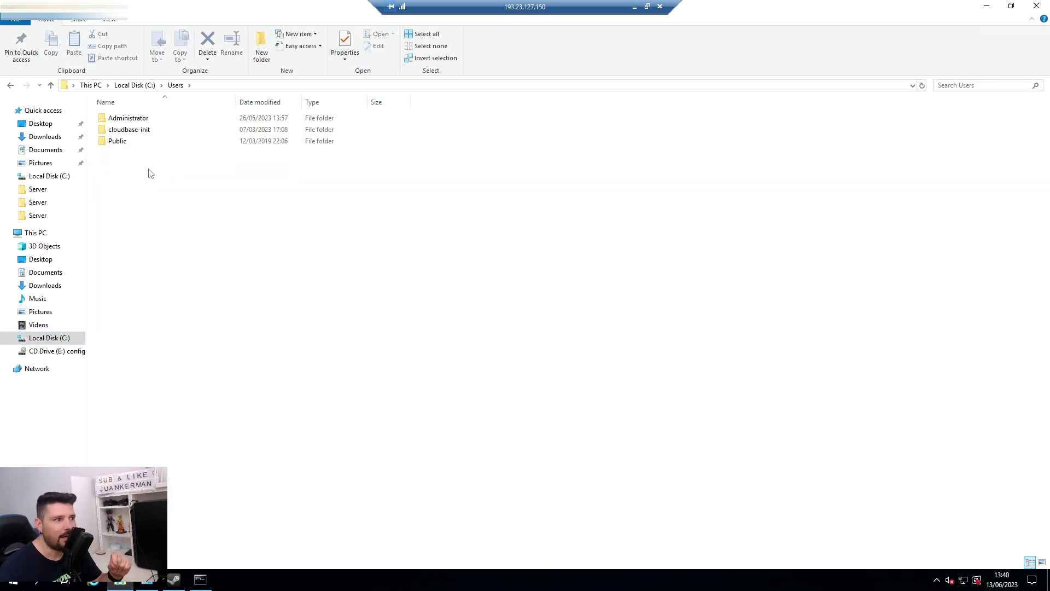
double_click(131, 118)
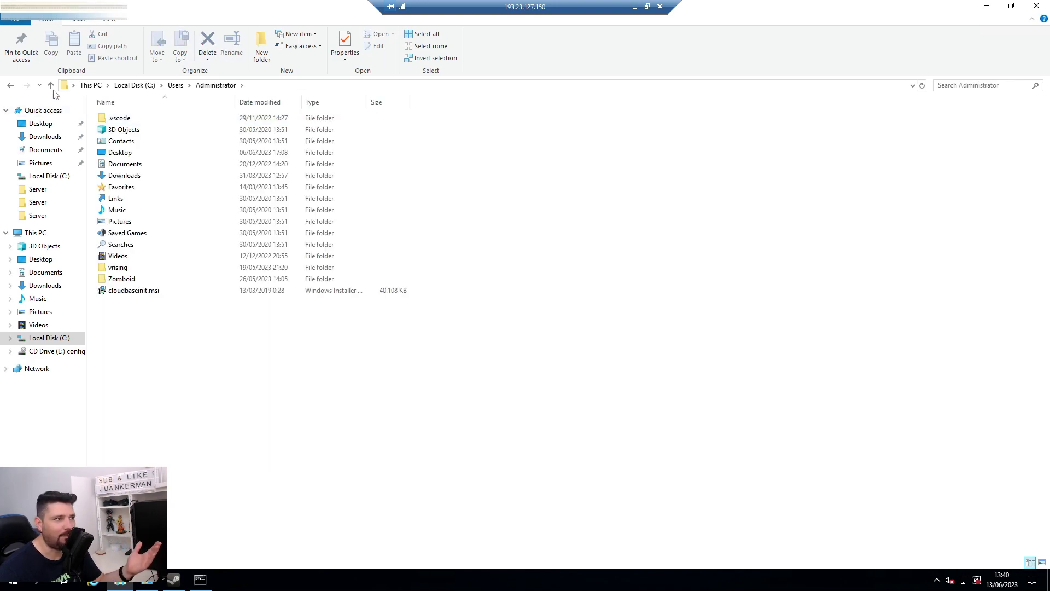
double_click(122, 279)
double_click(122, 178)
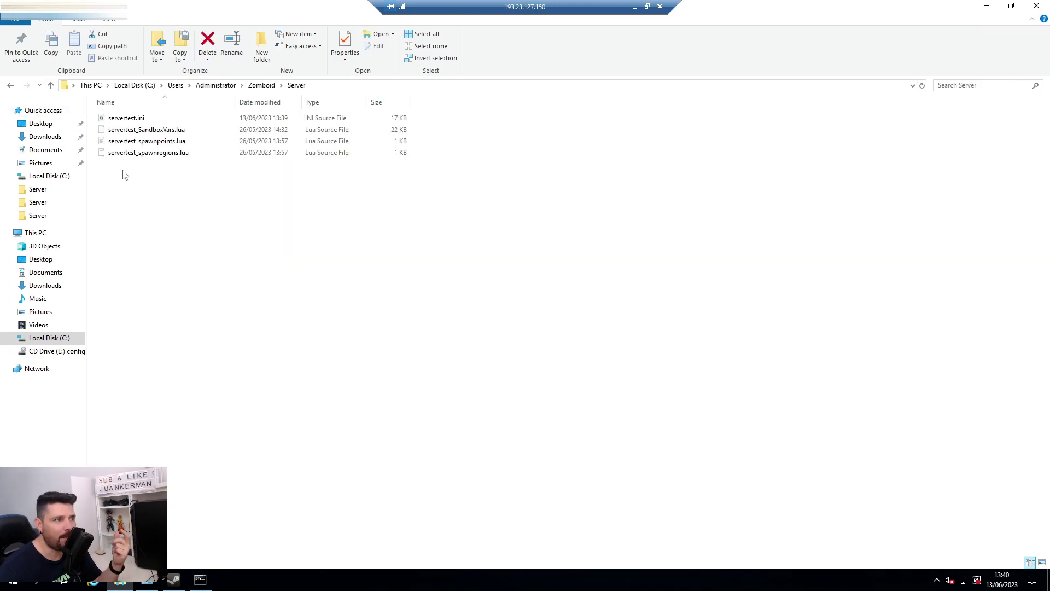
double_click(125, 119)
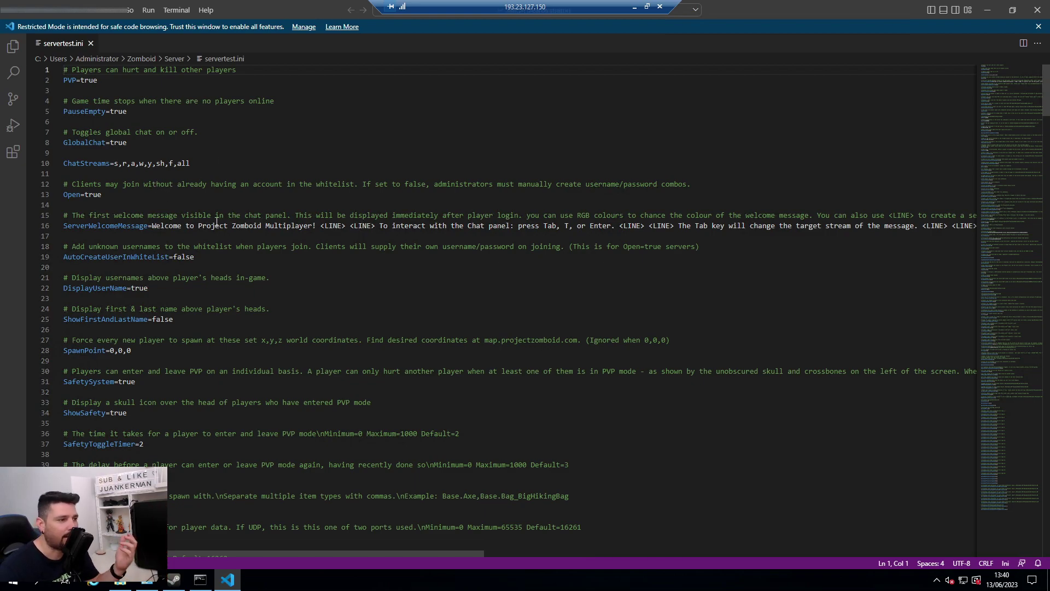
Step: Find the player data port and UDP port settings in servertest.ini and highlight each port number
scroll(165, 304, down, 2)
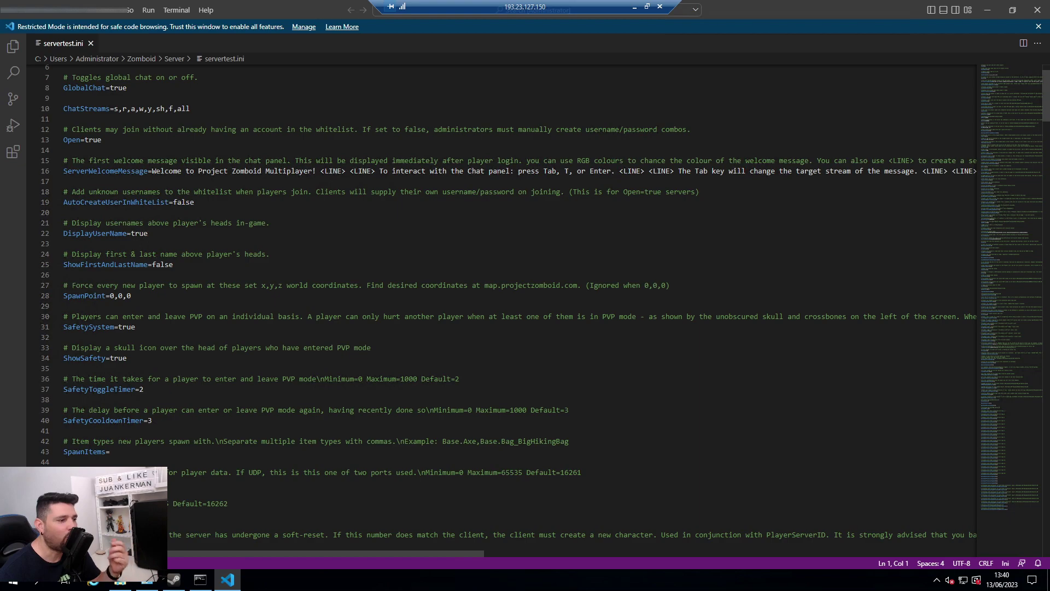
double_click(125, 483)
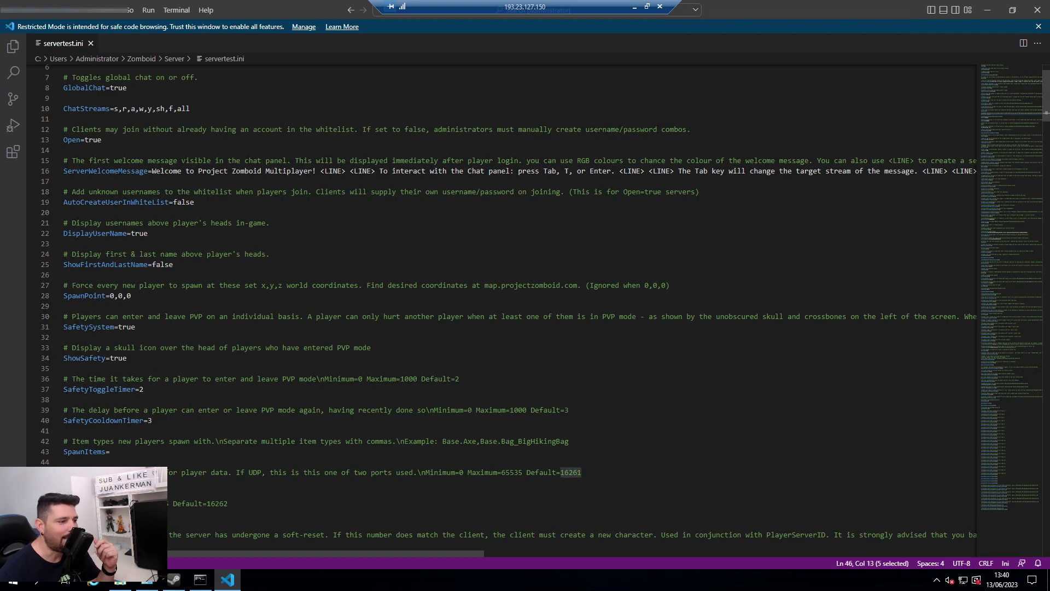
double_click(107, 513)
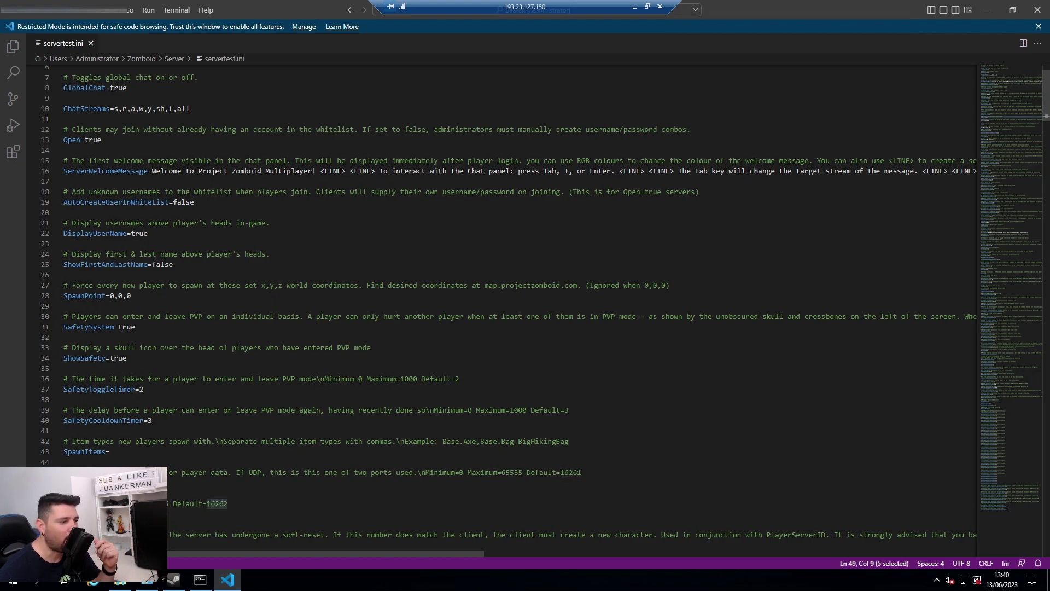
Step: Search Windows for "firewall", check the Windows Defender Firewall state, and minimize its window
click(38, 584)
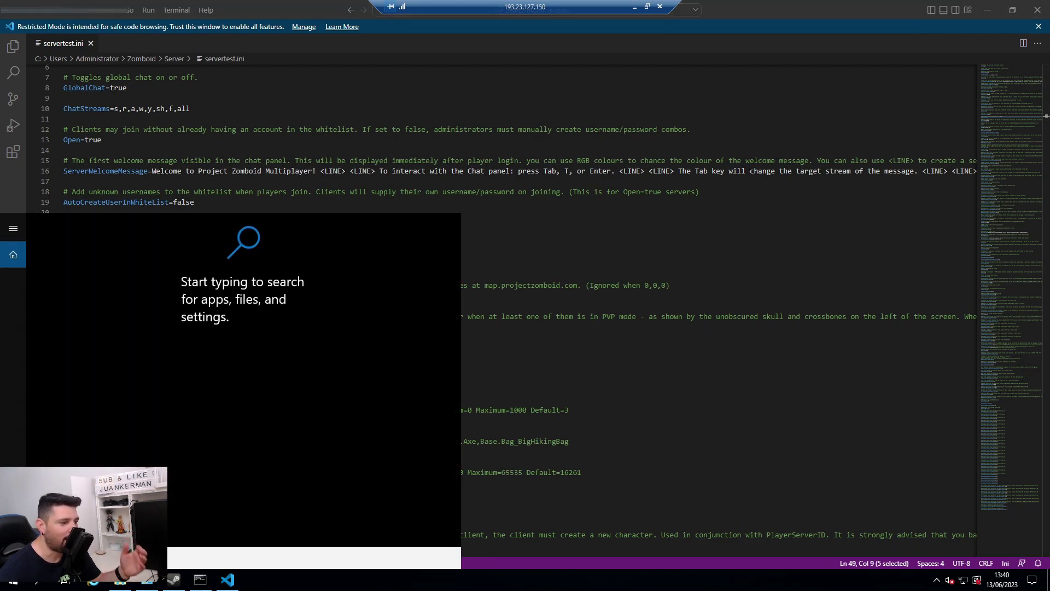
text(firewall)
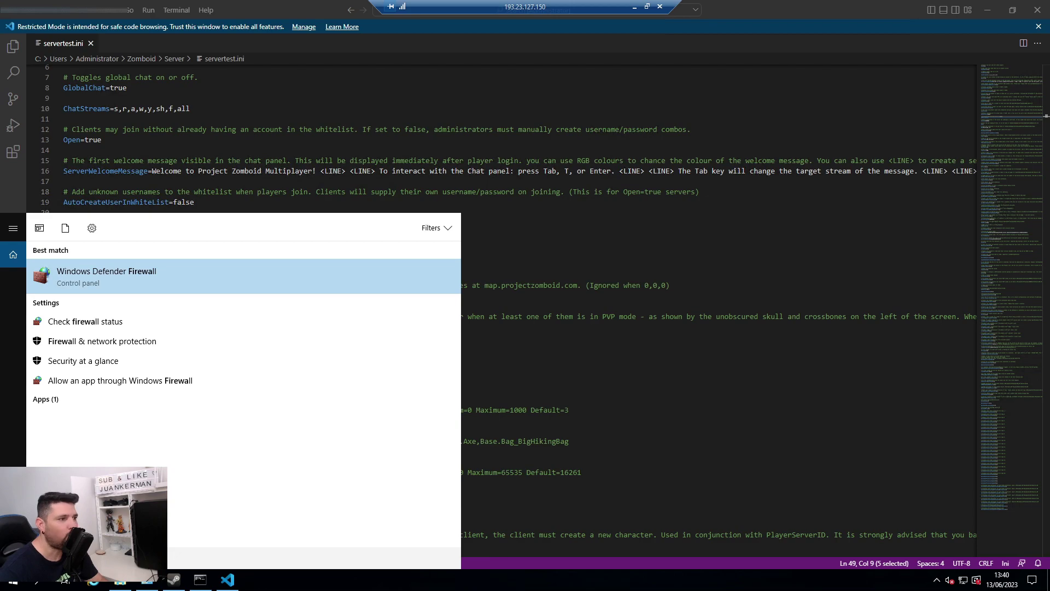
click(134, 274)
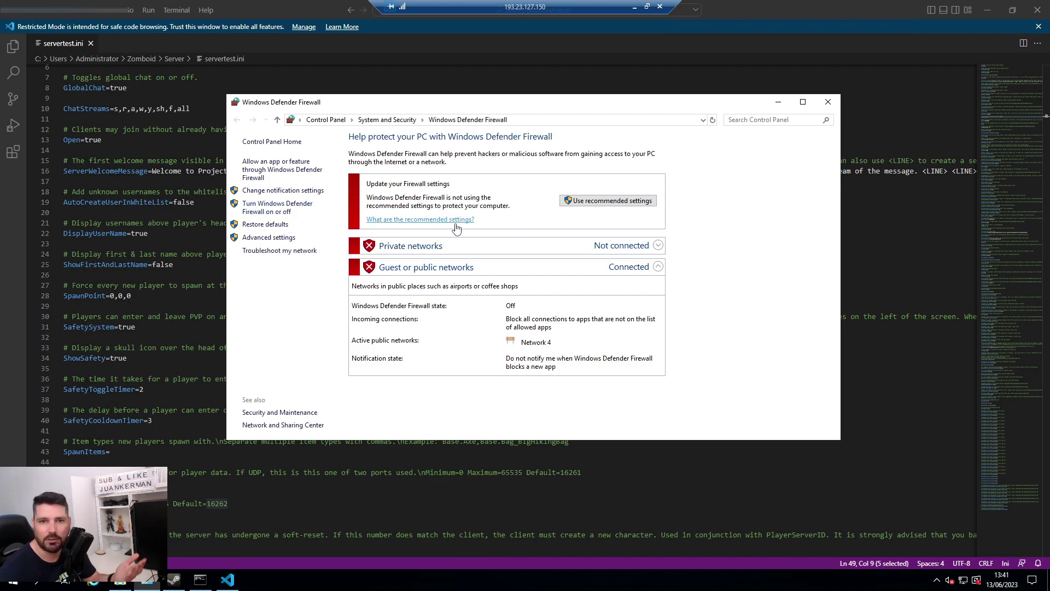
click(778, 103)
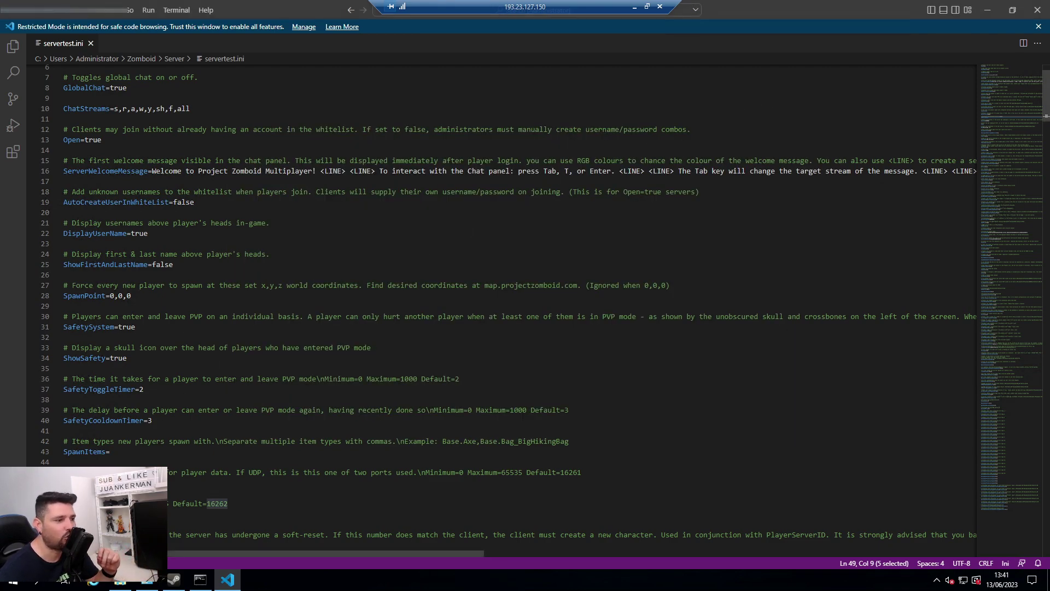
Step: Recheck the two port settings in servertest.ini and minimize the code editor
click(135, 482)
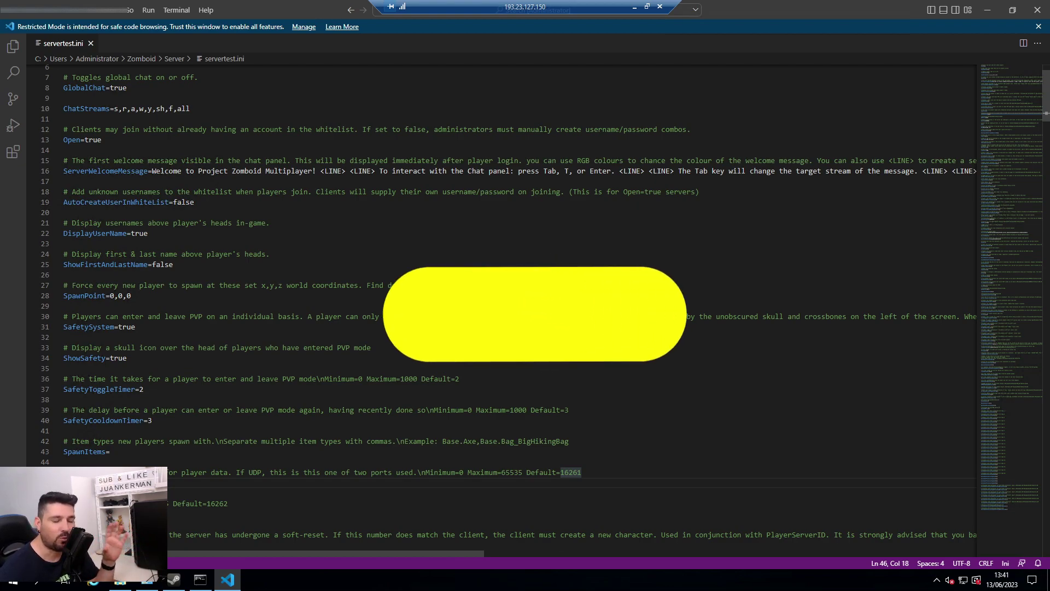
key(Down)
key(Down)
key(Down)
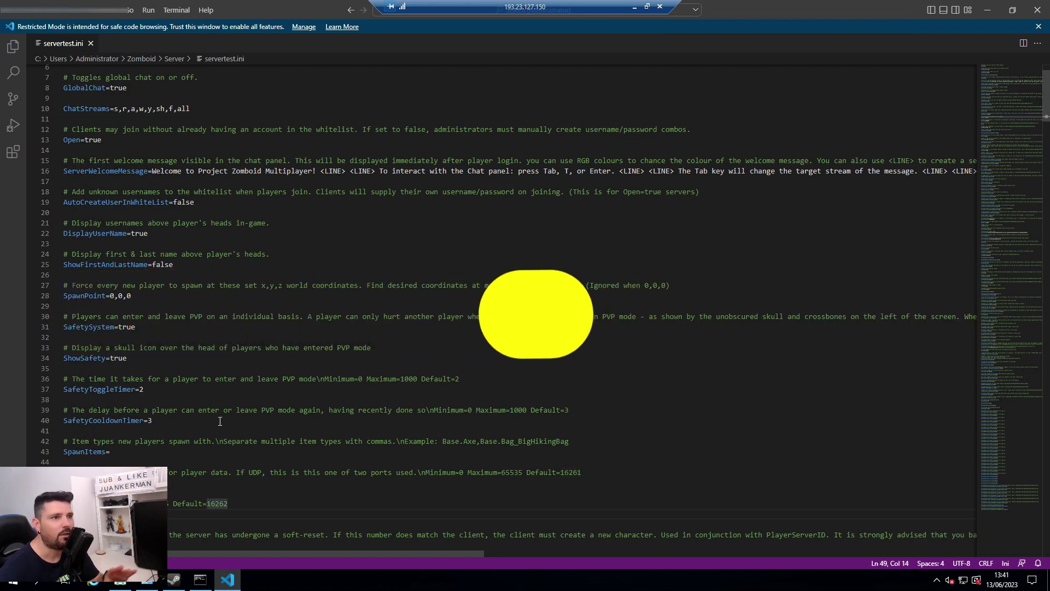
click(987, 11)
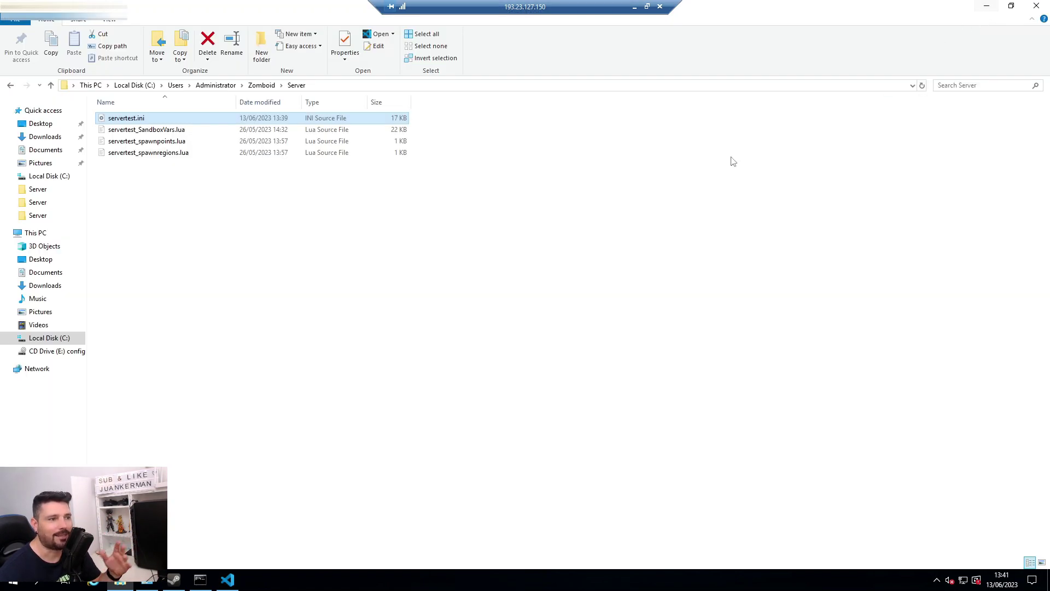
Step: Check the running server console, then reopen the Project Zomboid Dedicated Server folder under steamapps\common and select StartServer64.bat
click(199, 579)
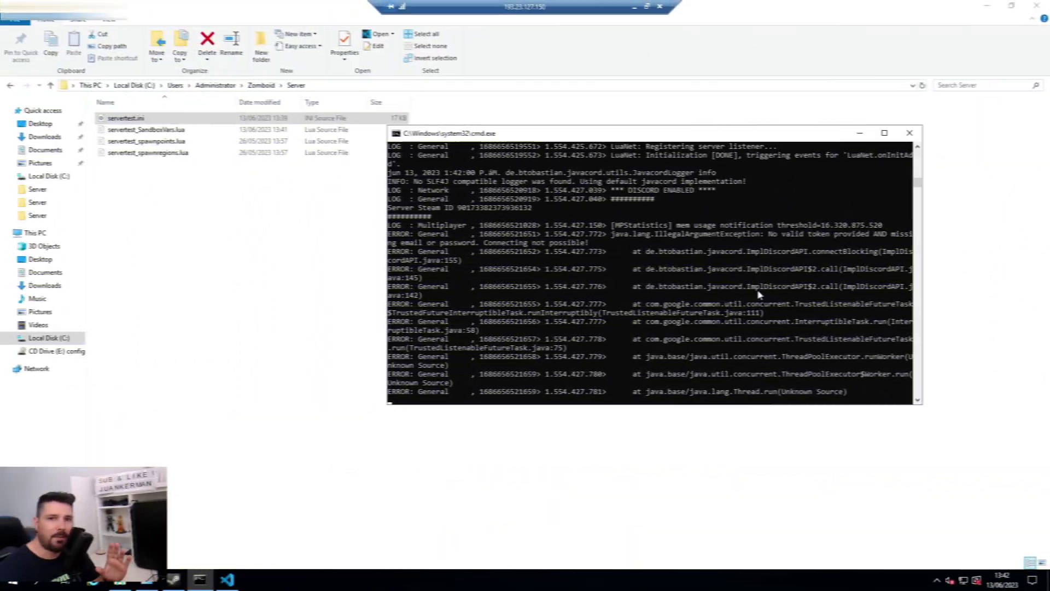
click(67, 338)
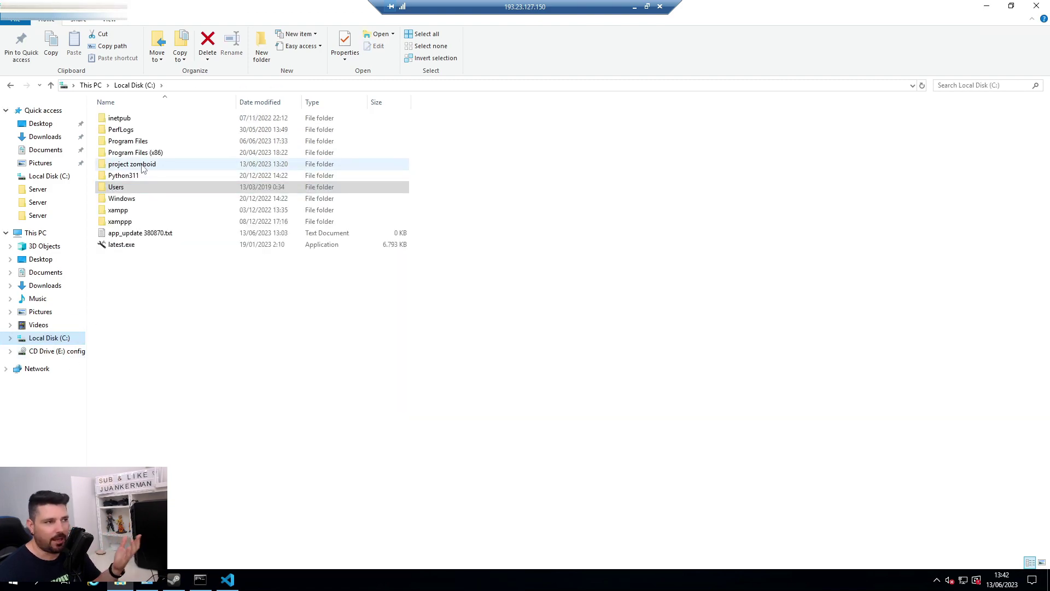
double_click(142, 167)
click(133, 223)
double_click(133, 224)
click(123, 119)
double_click(123, 119)
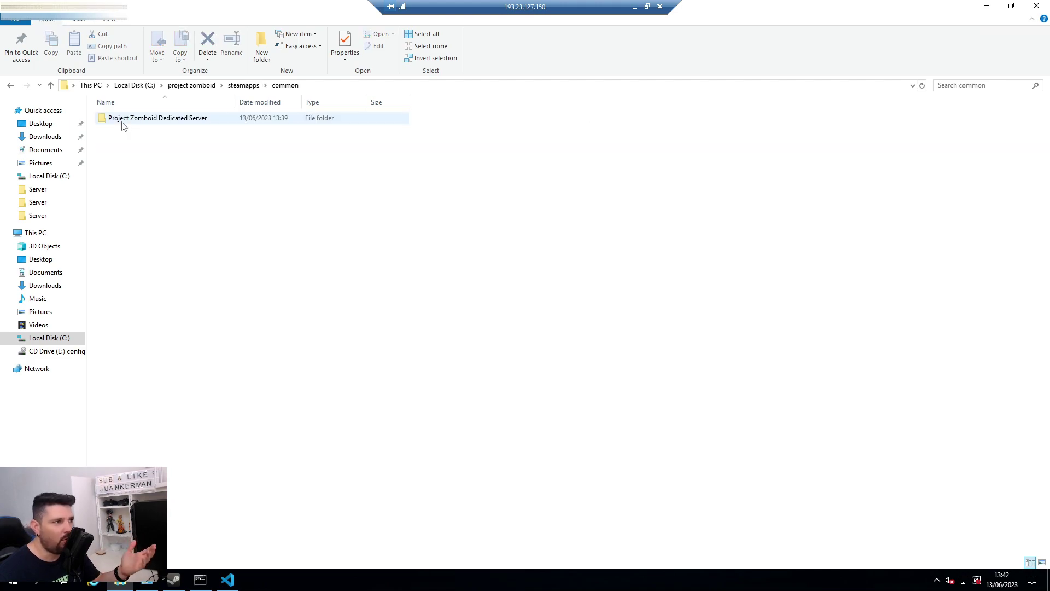
double_click(159, 119)
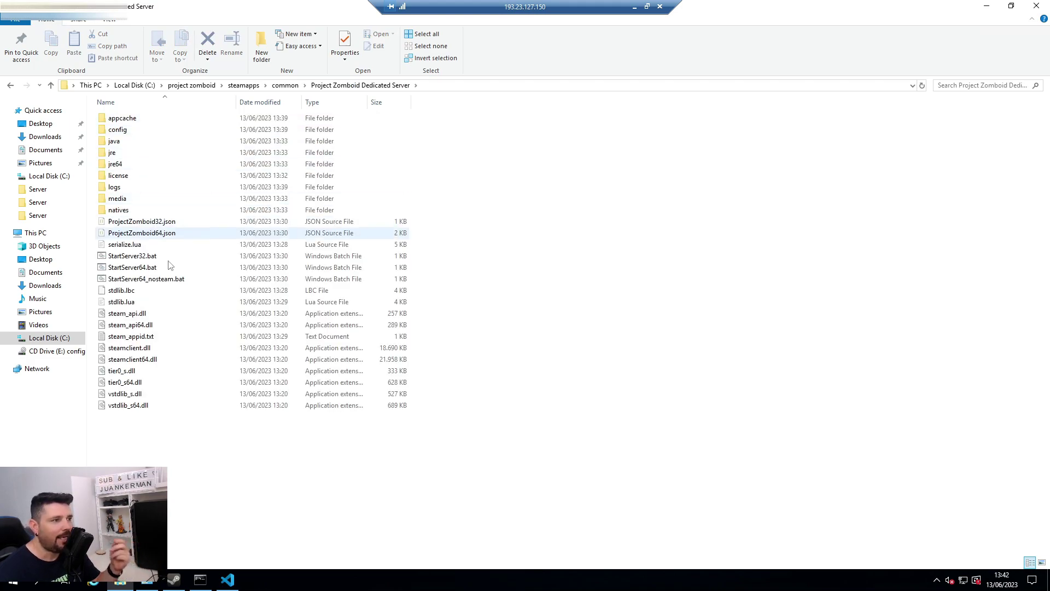
click(145, 267)
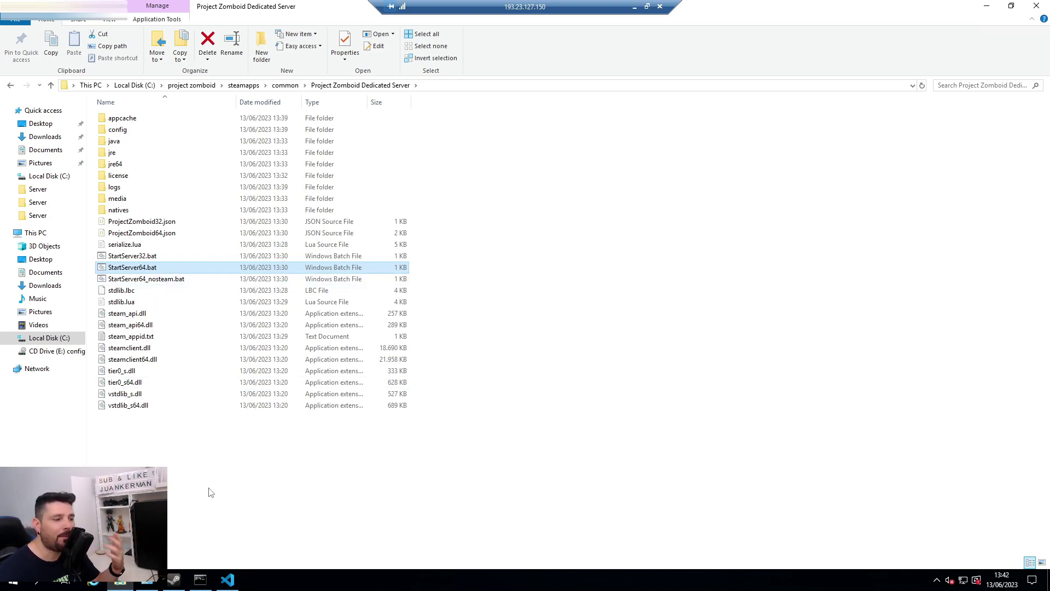
Step: Shut down the server by running the quit command in its console, and dismiss the console window
click(201, 580)
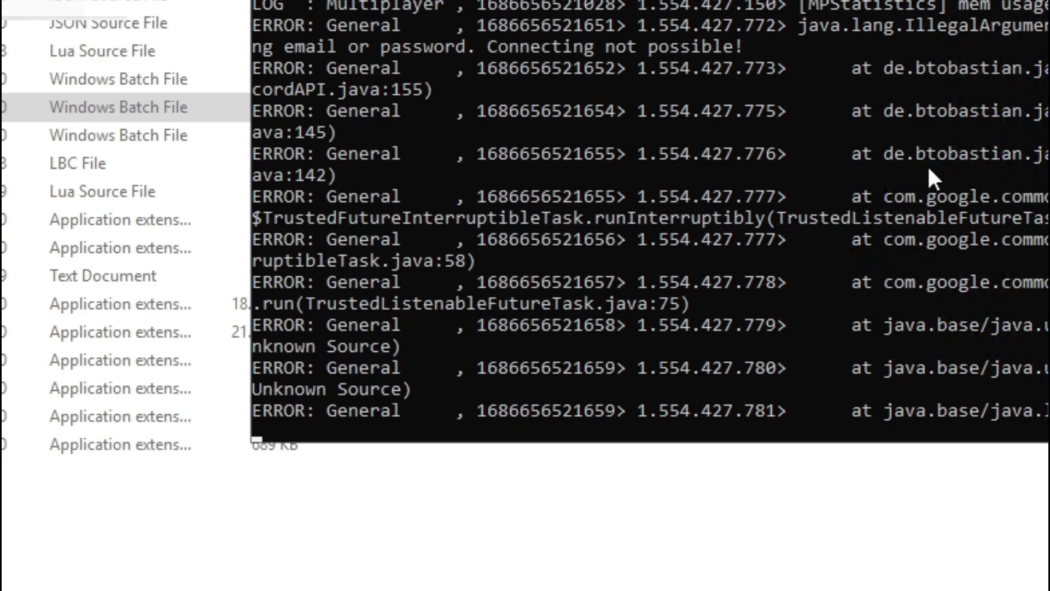
text(quitr)
key(BackSpace)
key(BackSpace)
text(t)
key(Return)
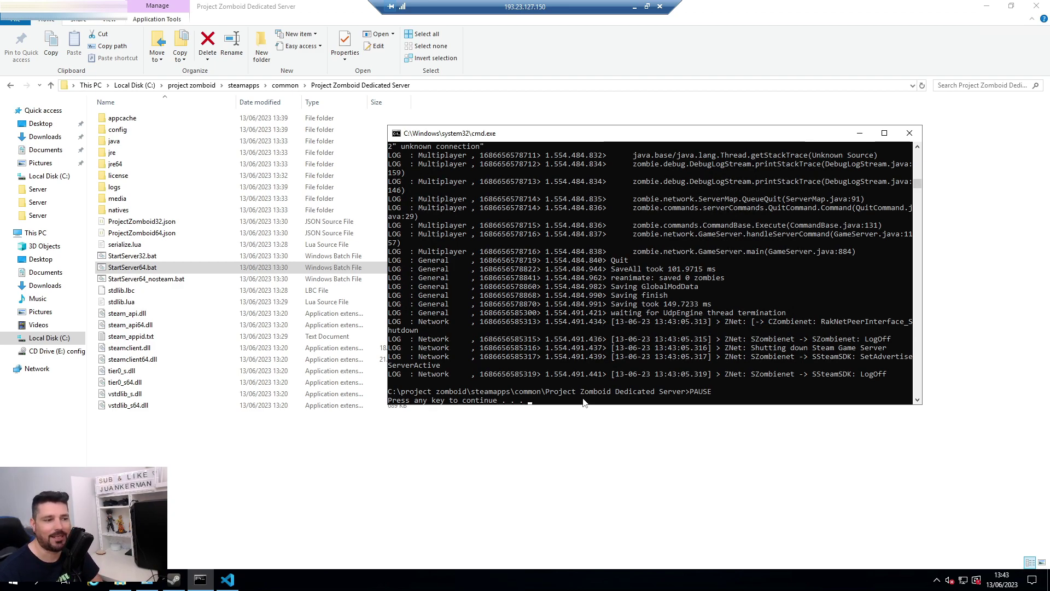
key(Return)
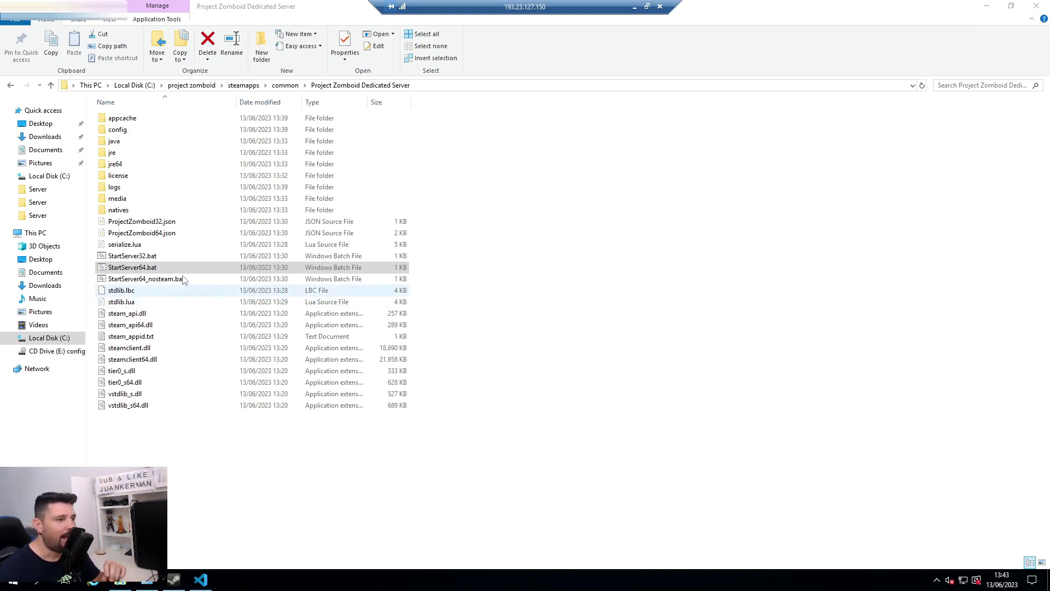
Step: Open StartServer64.bat for editing in Notepad and delete the PAUSE command from its last line
right_click(135, 270)
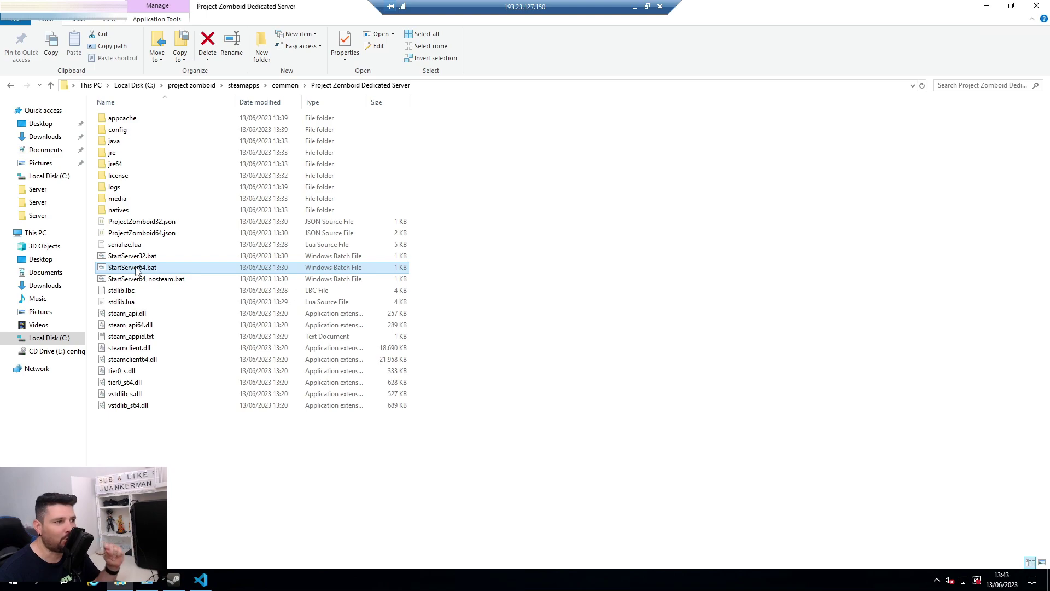
click(160, 287)
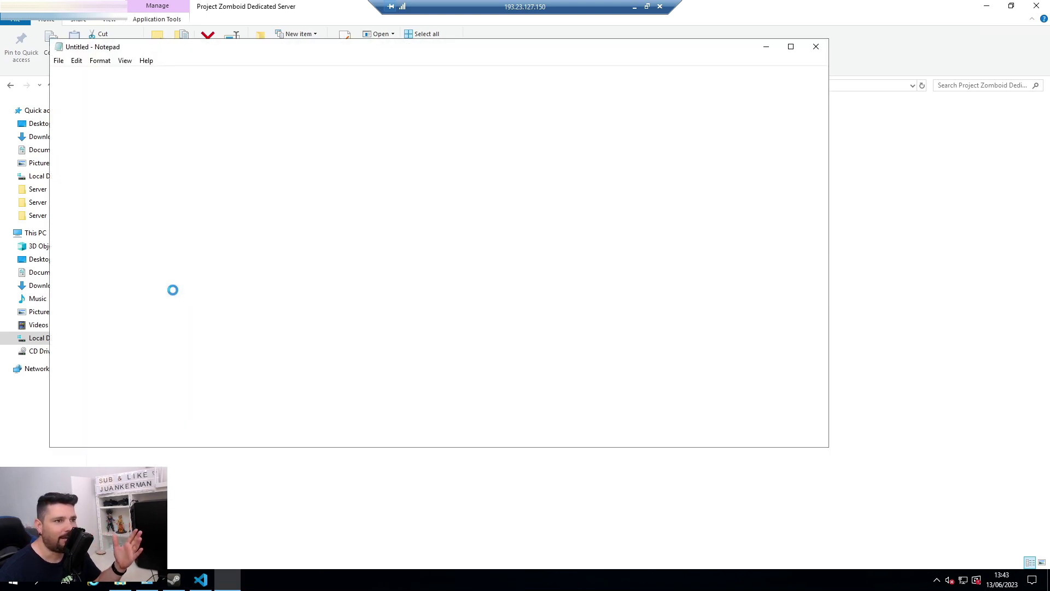
drag(75, 111, 52, 111)
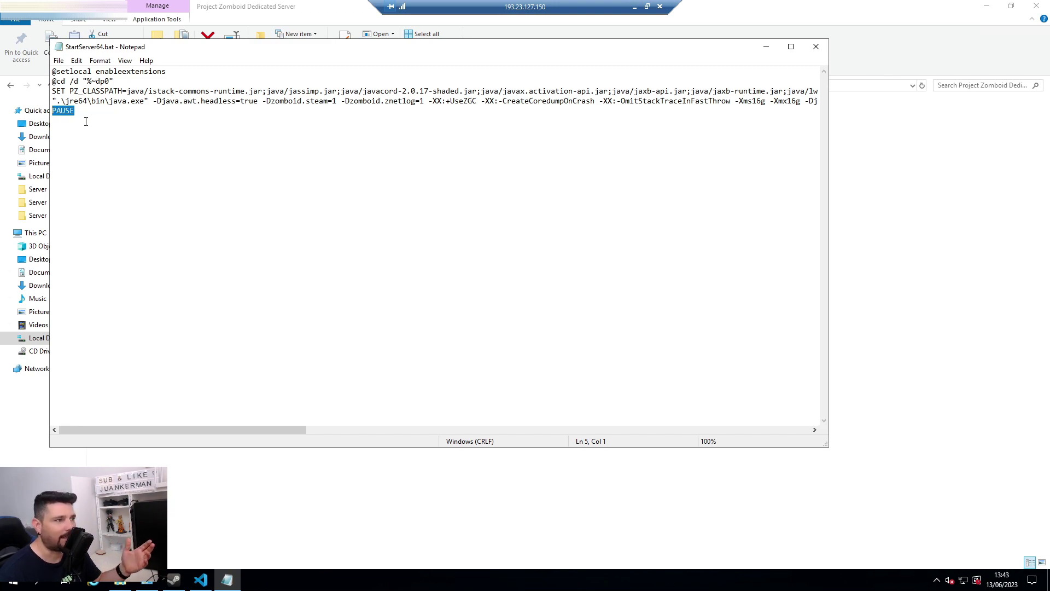
key(Delete)
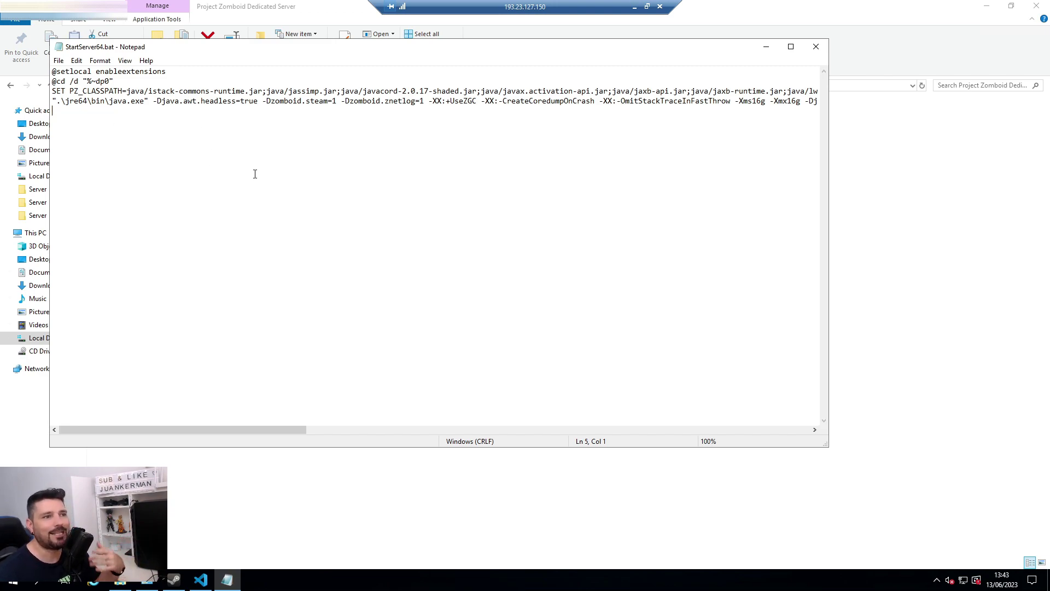
Step: Check the -Xms and -Xmx memory arguments in the batch file's Java launch line, and save the file
drag(249, 431, 316, 429)
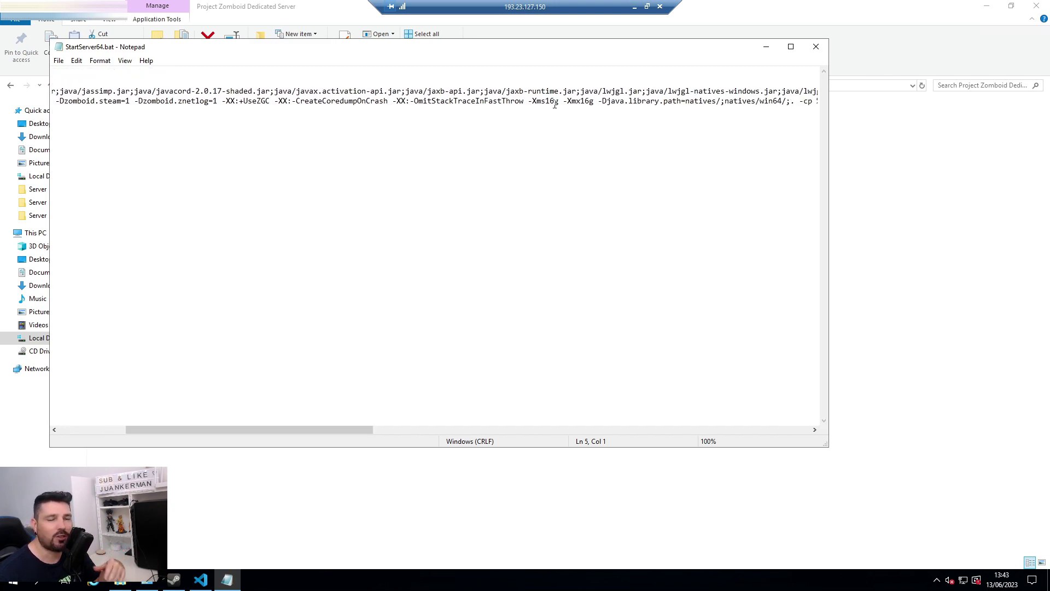
drag(555, 103, 582, 101)
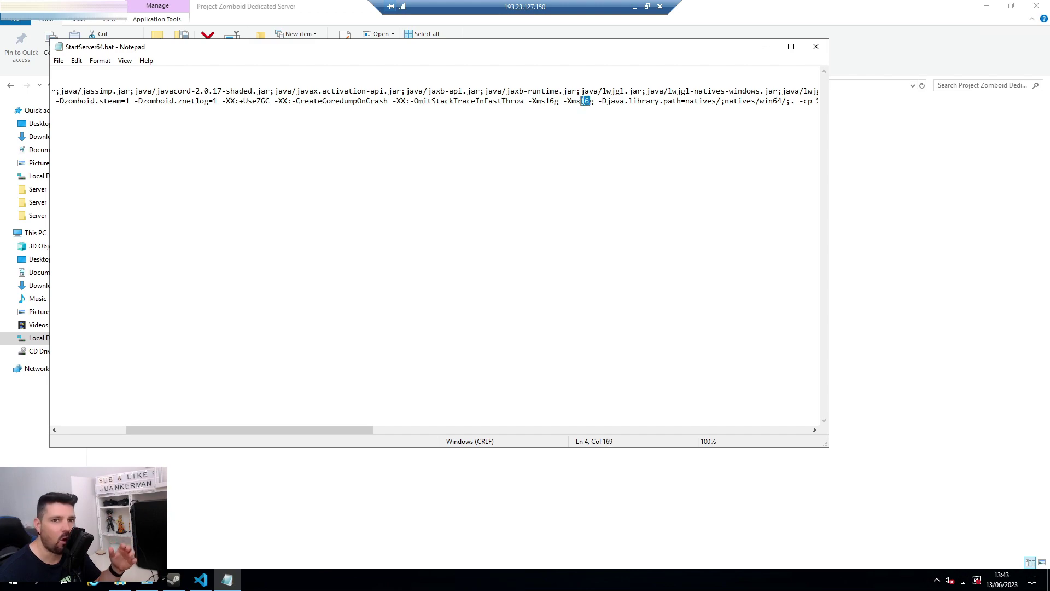
click(556, 102)
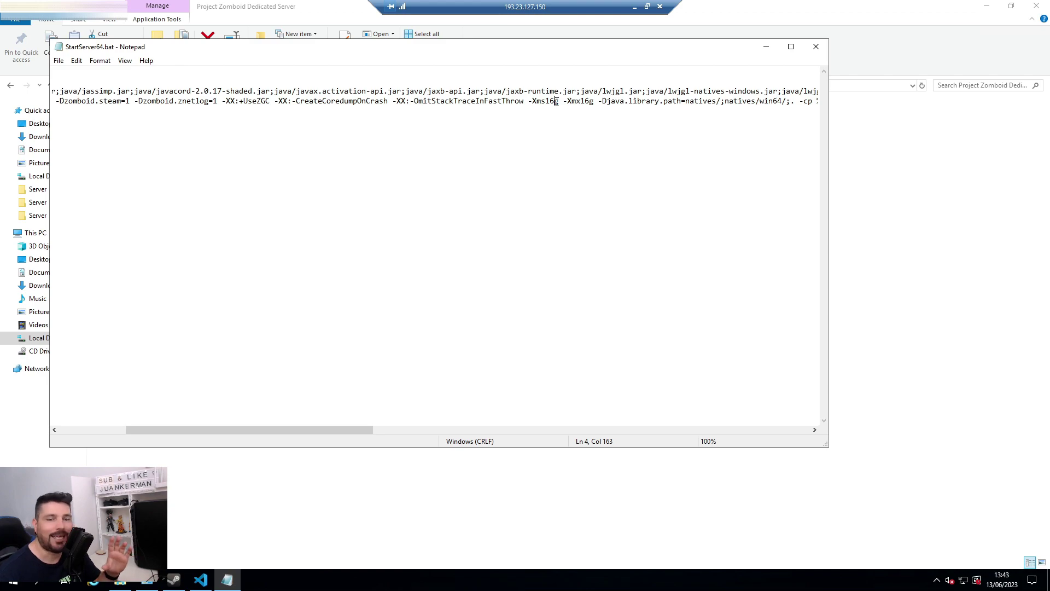
click(59, 61)
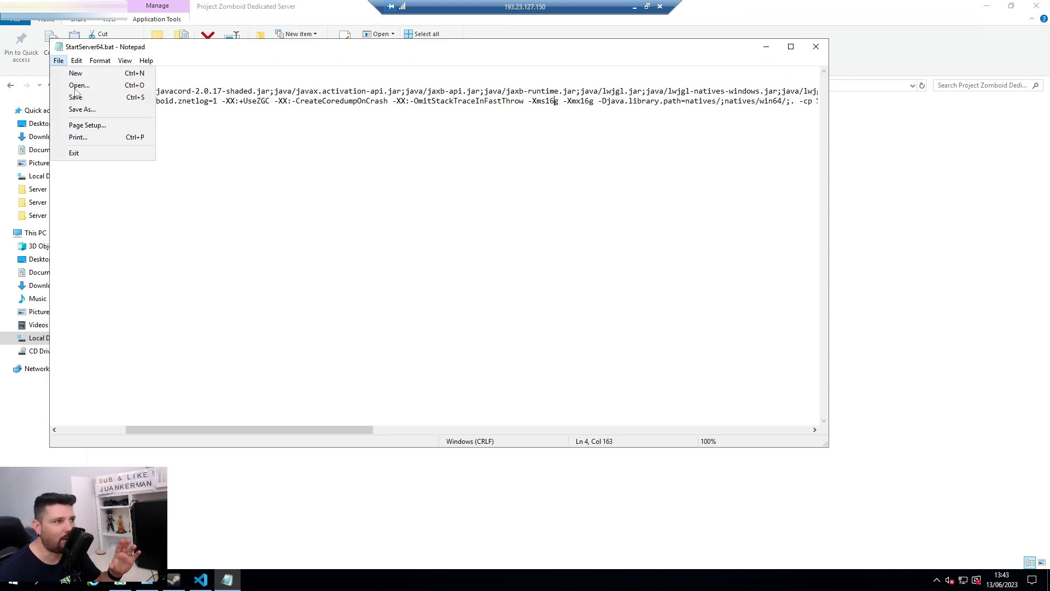
click(76, 98)
Step: Recheck the memory arguments in StartServer64.bat, save the batch file again, and close it
drag(333, 429, 265, 429)
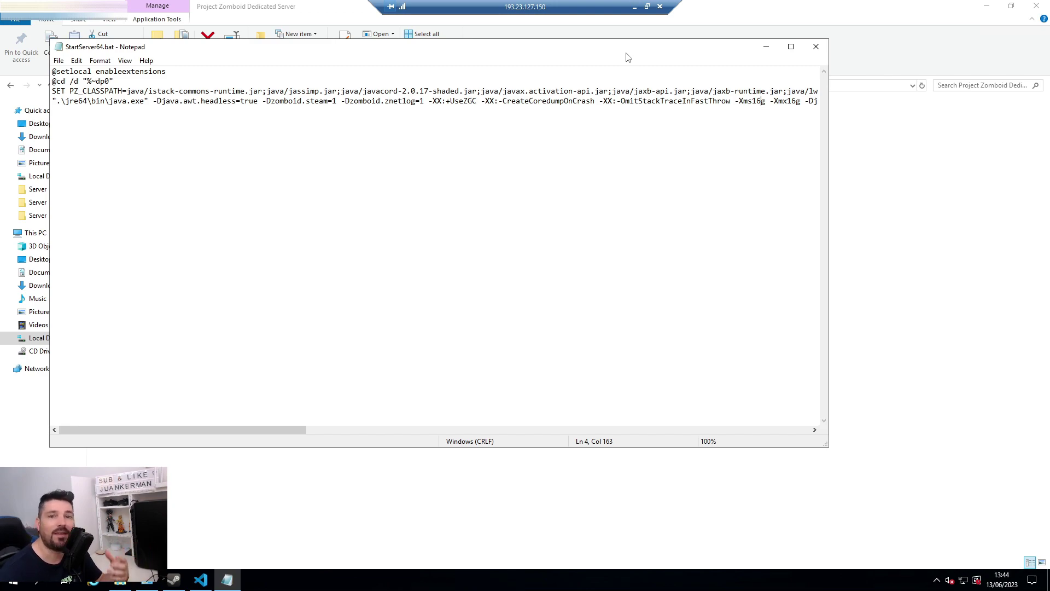
mouse_move(764, 101)
mouse_down()
mouse_move(751, 101)
mouse_move(788, 101)
mouse_move(754, 102)
mouse_up()
click(761, 101)
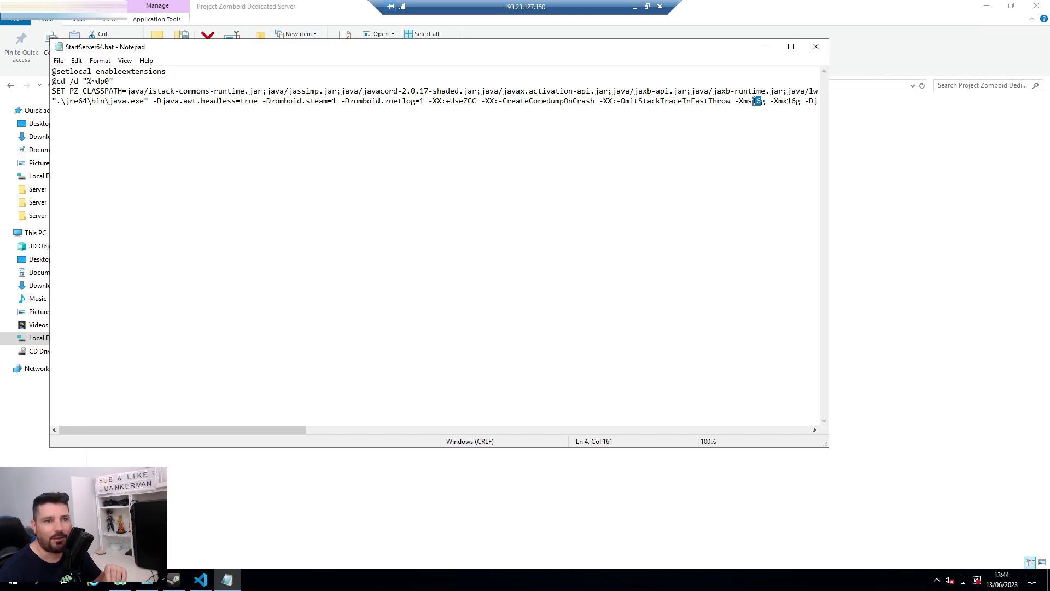
click(796, 101)
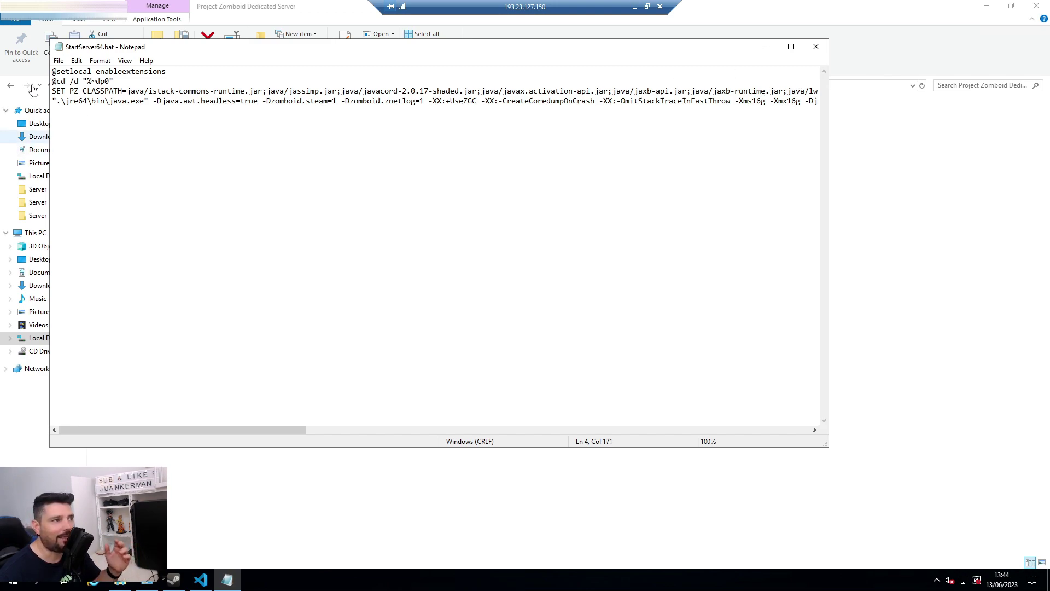
click(58, 61)
click(71, 96)
click(816, 47)
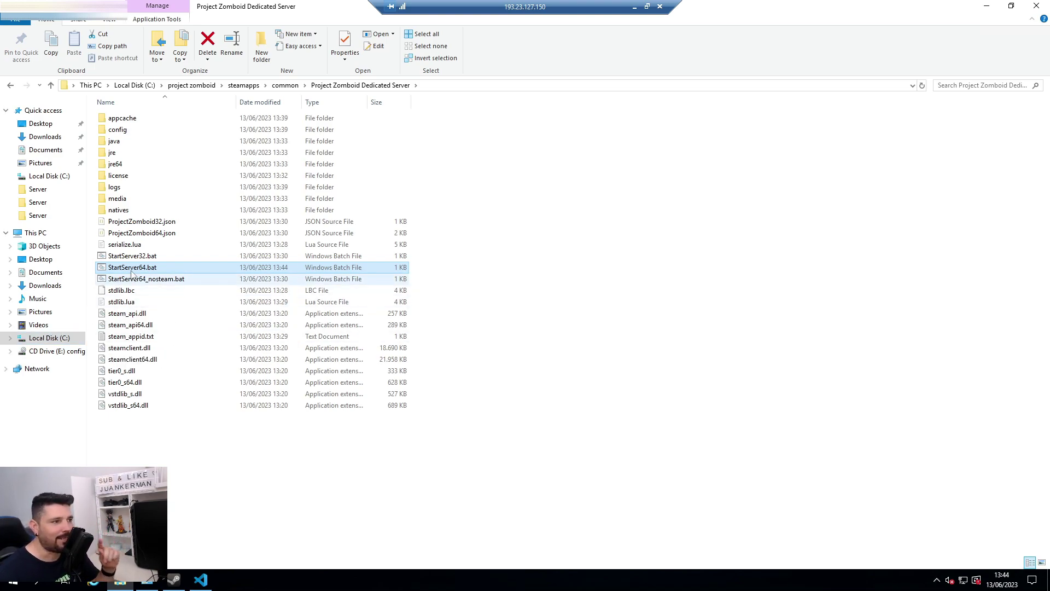
Step: Browse to the Users\Administrator\Zomboid\Server folder on drive C and select servertest.ini
click(30, 339)
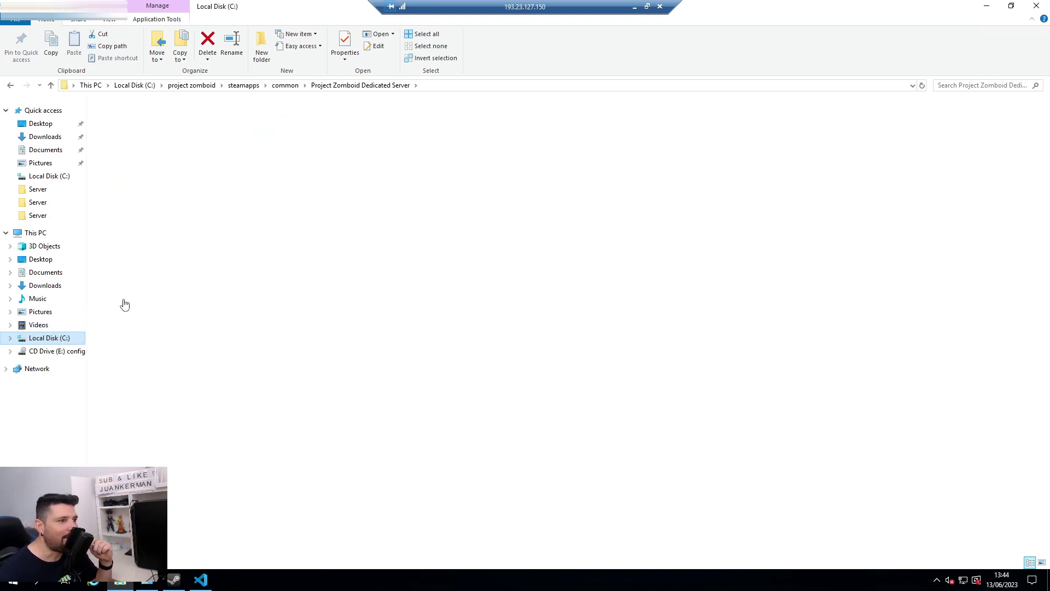
double_click(118, 187)
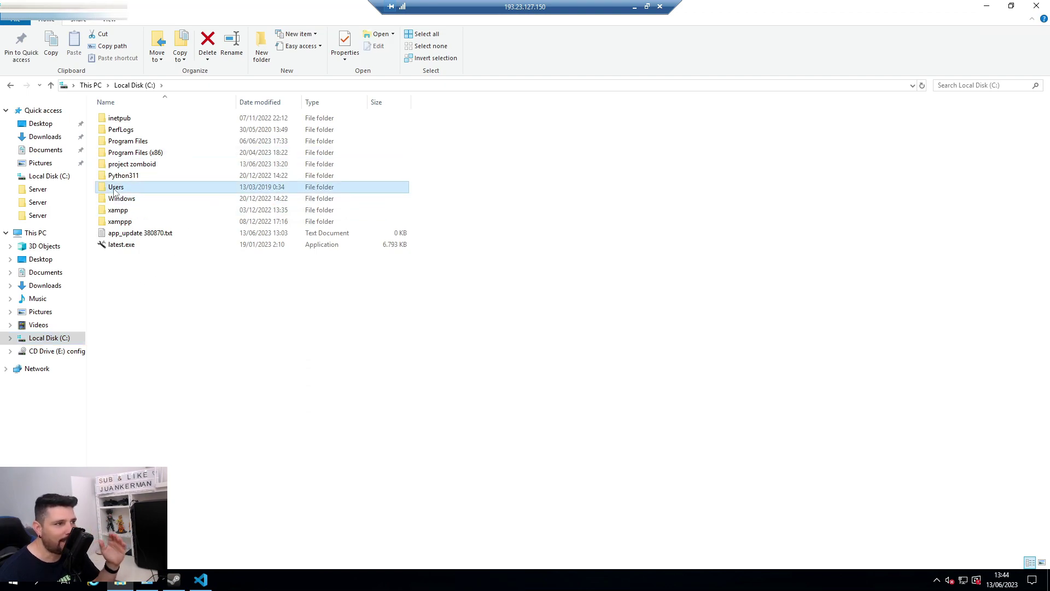
double_click(130, 119)
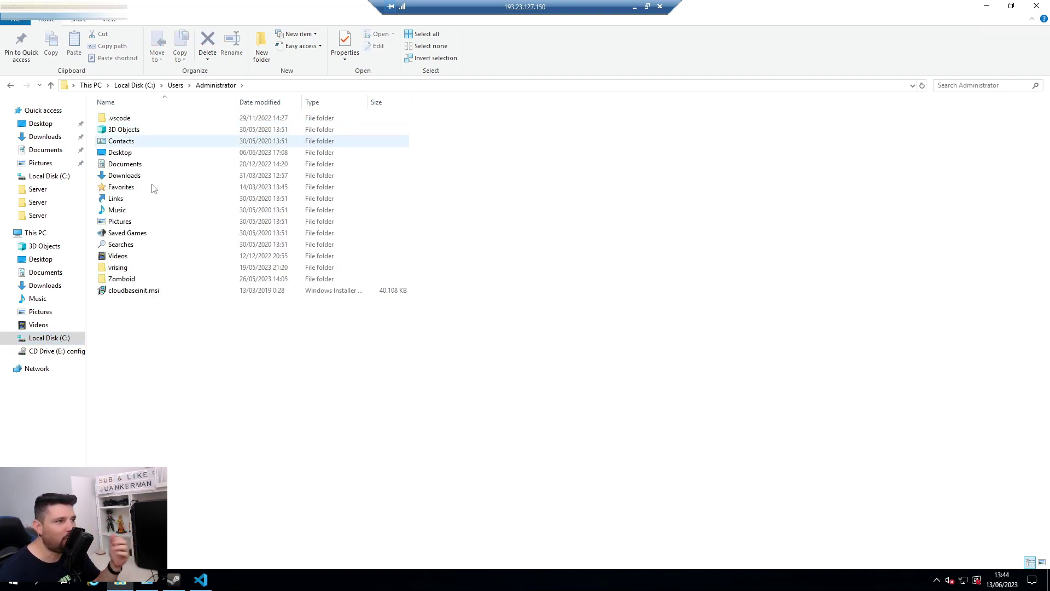
double_click(155, 278)
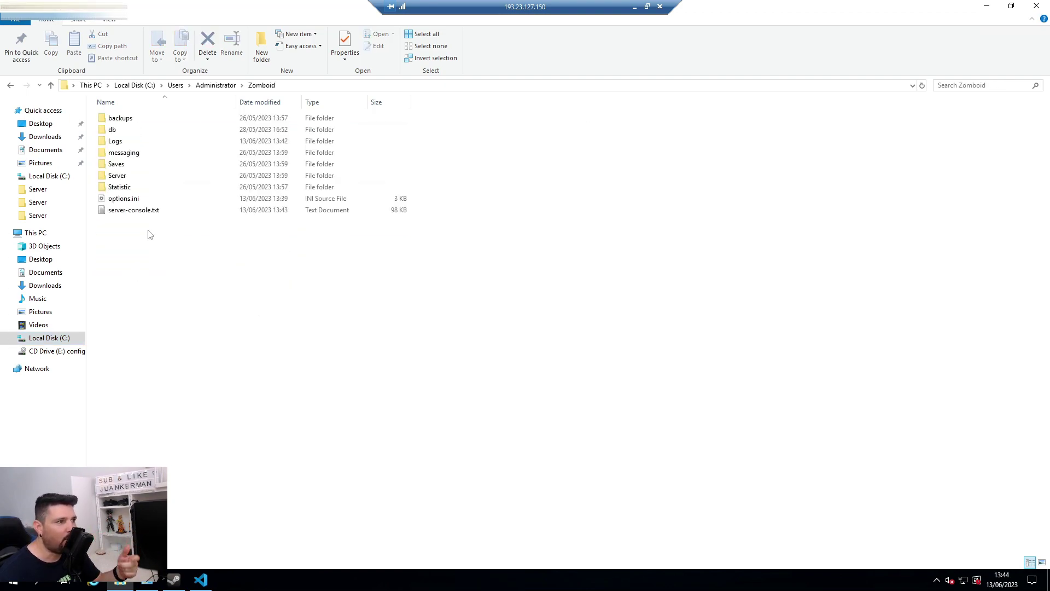
double_click(117, 175)
click(132, 121)
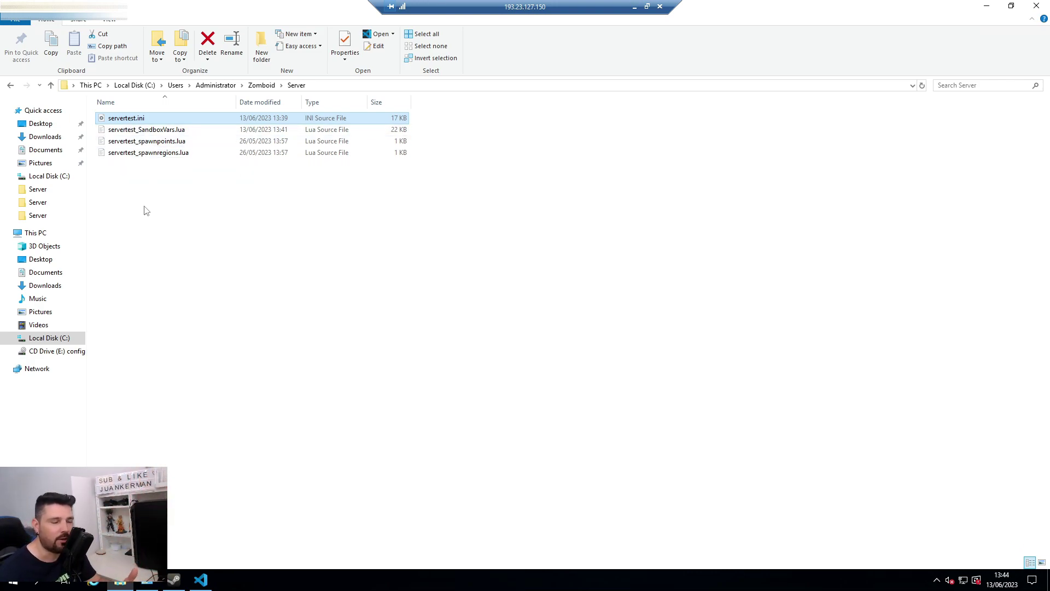
Step: Go back up to the Zomboid folder, open Saves, and inspect the Multiplayer folder's details
click(50, 85)
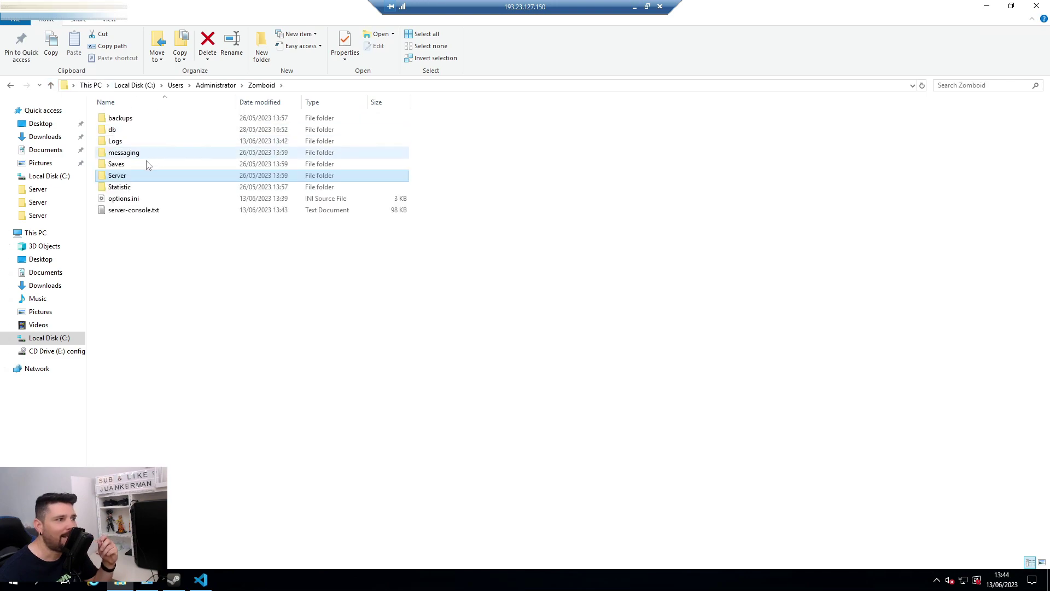
double_click(131, 165)
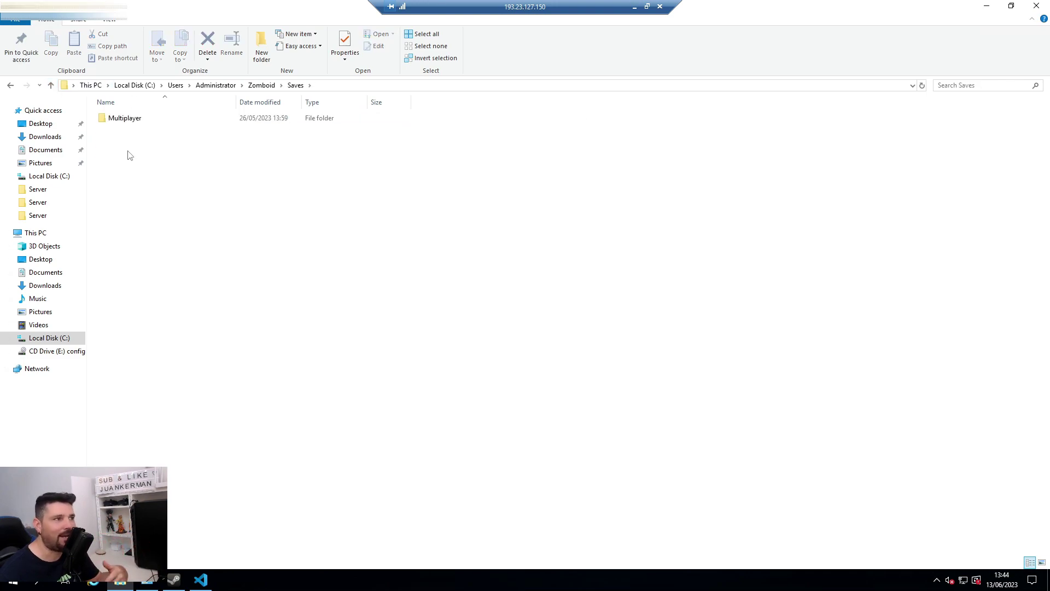
mouse_move(122, 123)
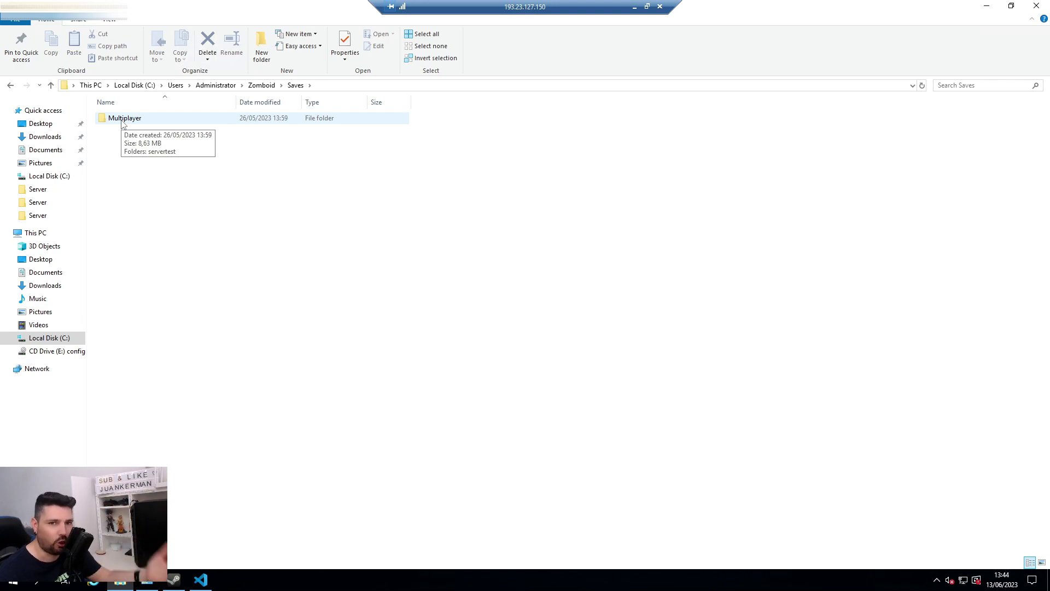
Step: Minimize the remote desktop session and view the browser's YouTube videos on configuring a dedicated server and a Windows VPS
click(634, 6)
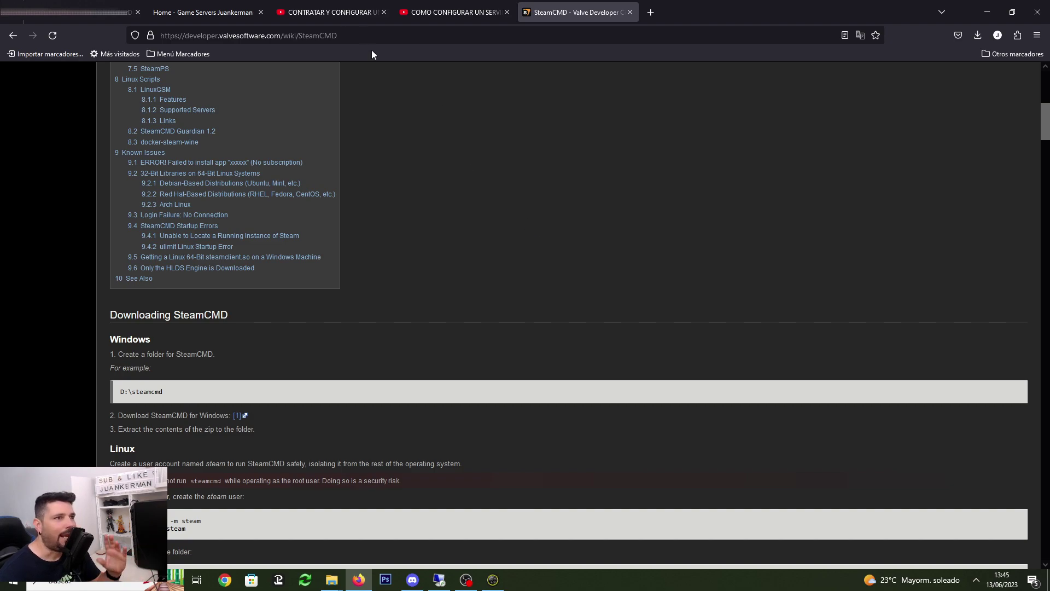
click(335, 7)
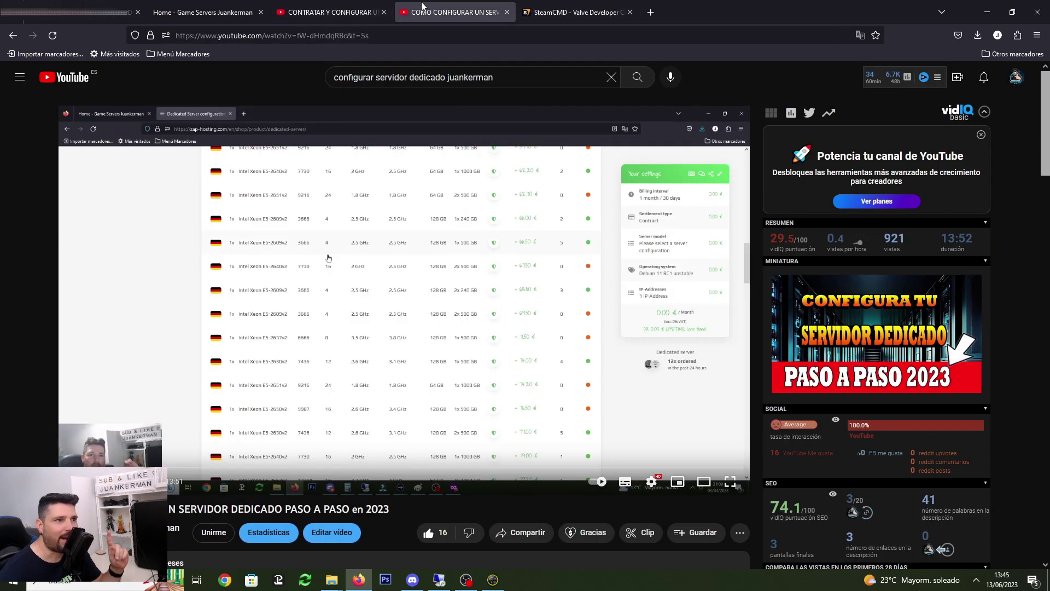
click(335, 4)
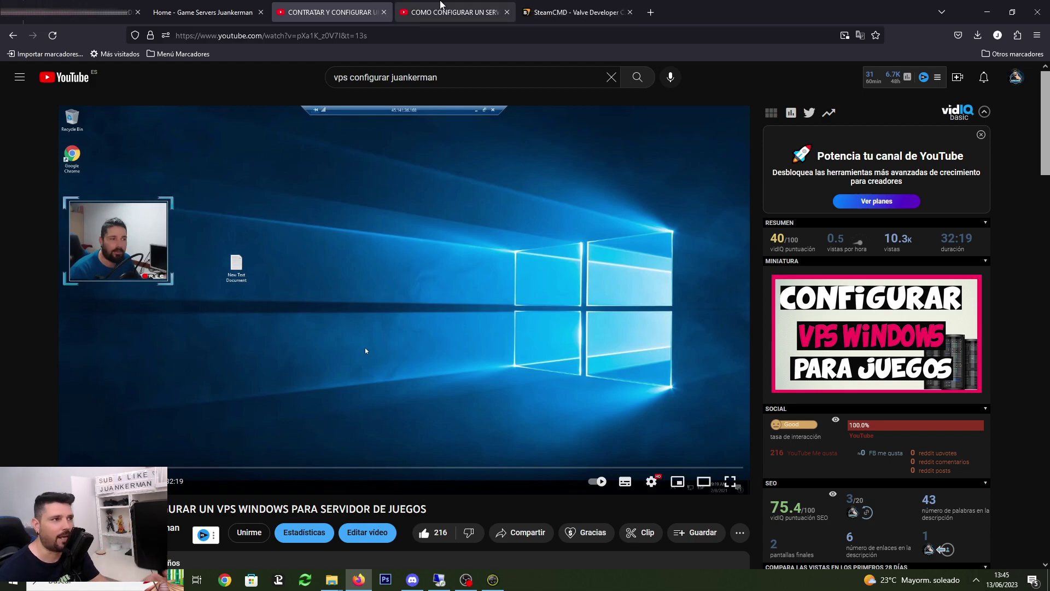
Step: Switch to the Juankerman Servers home page and open its discounted VPS, Dedicated and Rootserver offer
click(214, 4)
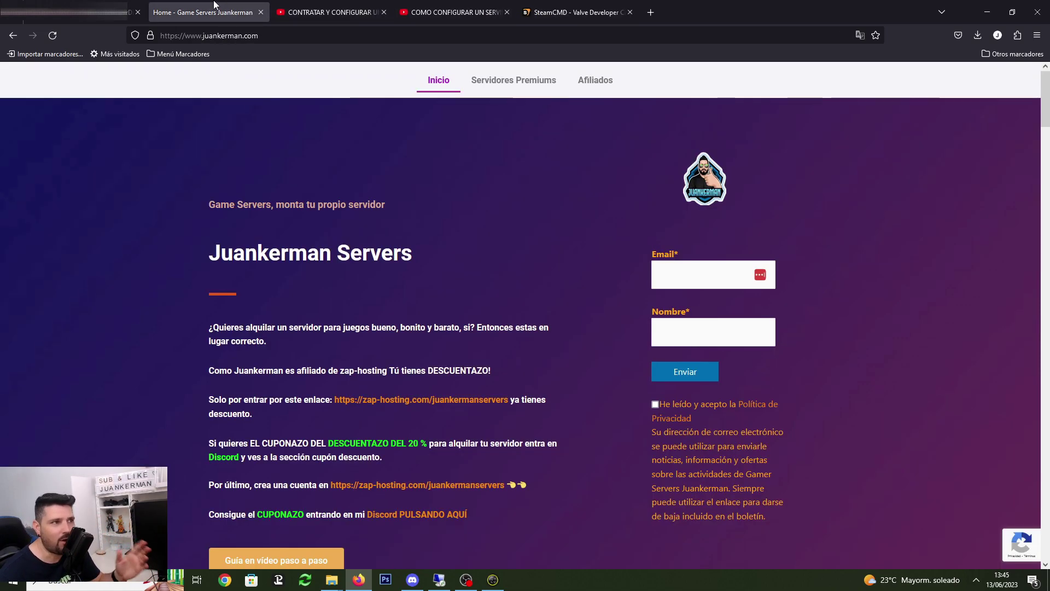
scroll(418, 229, down, 2)
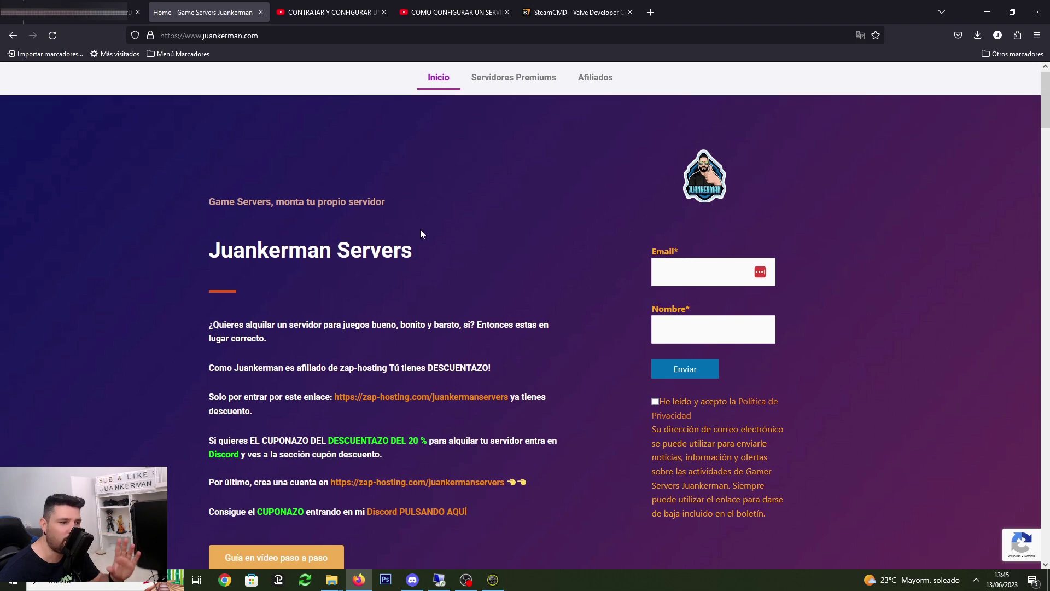
scroll(509, 394, down, 5)
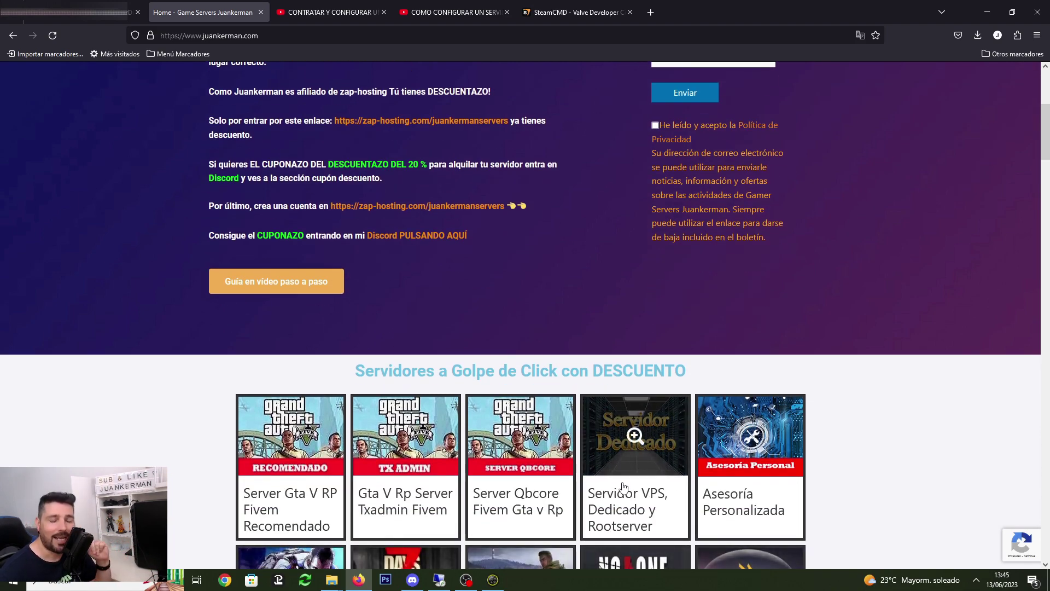
click(614, 472)
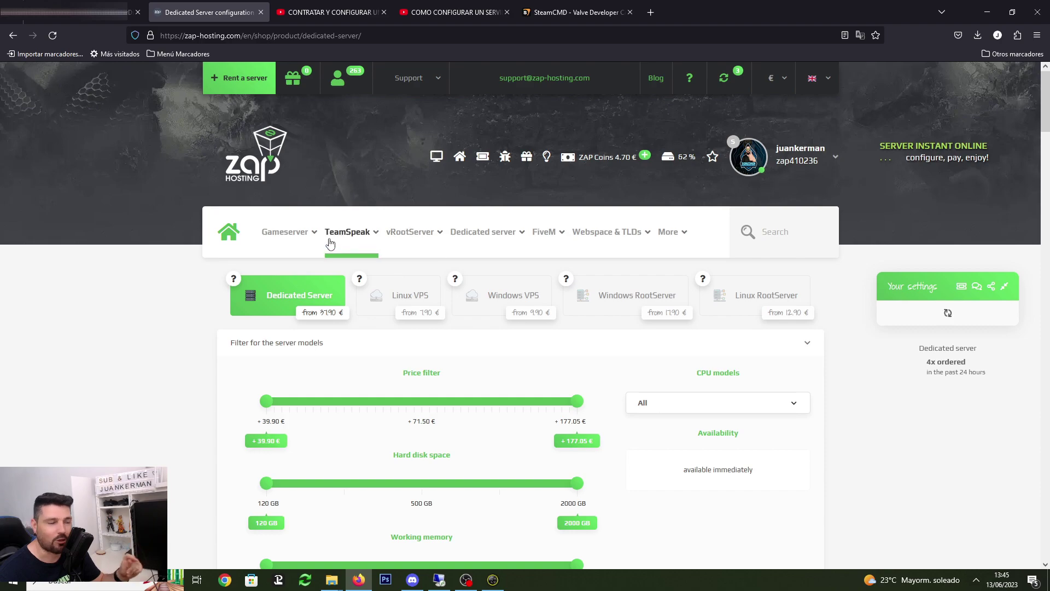
Step: Revisit the dedicated server setup video, then return to the ZAP-Hosting shop and open the Windows RootServer configuration
click(455, 12)
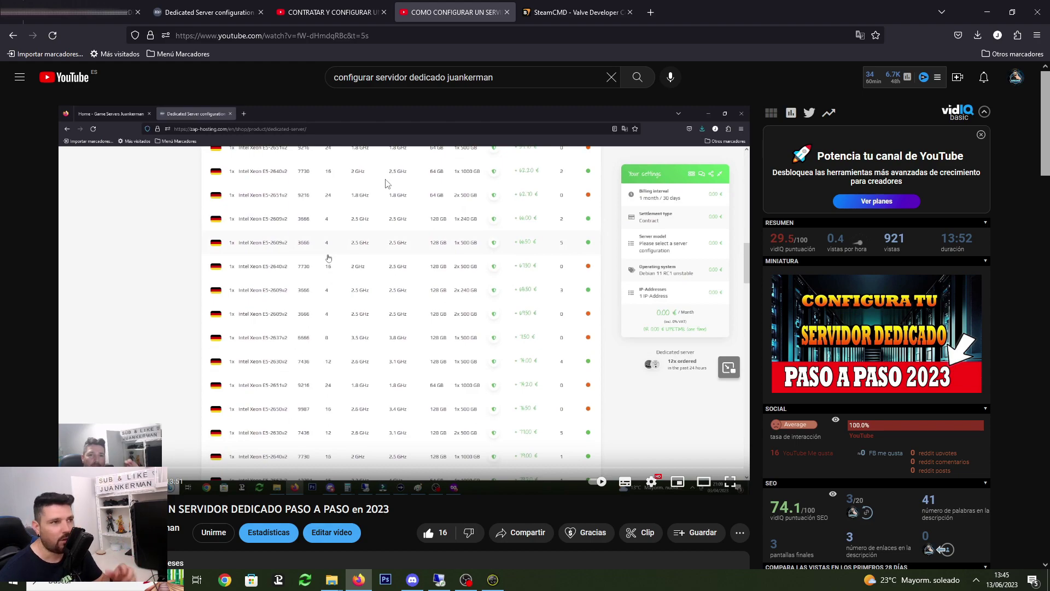
click(213, 13)
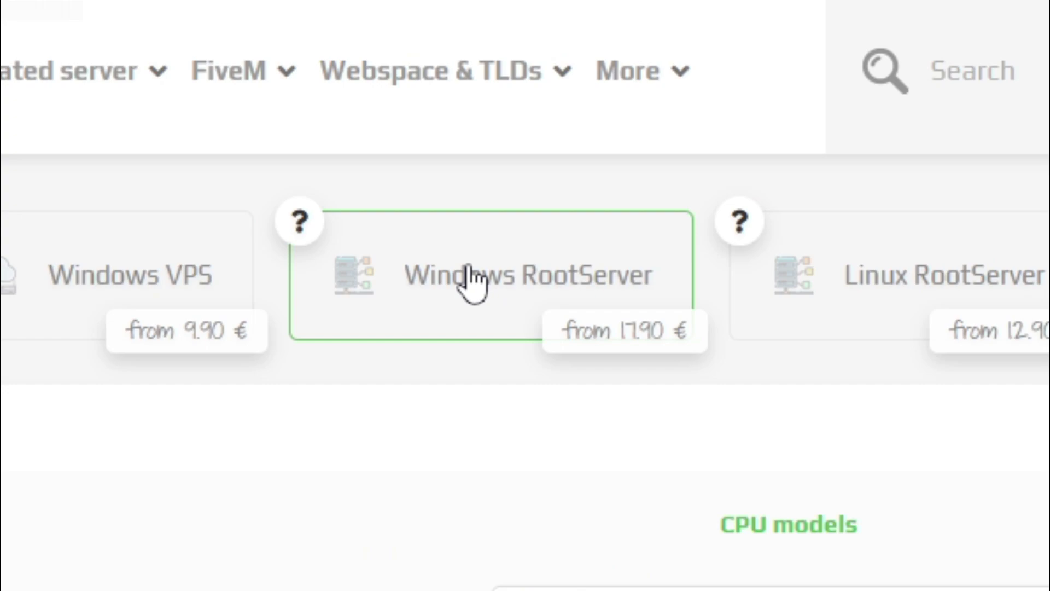
click(619, 297)
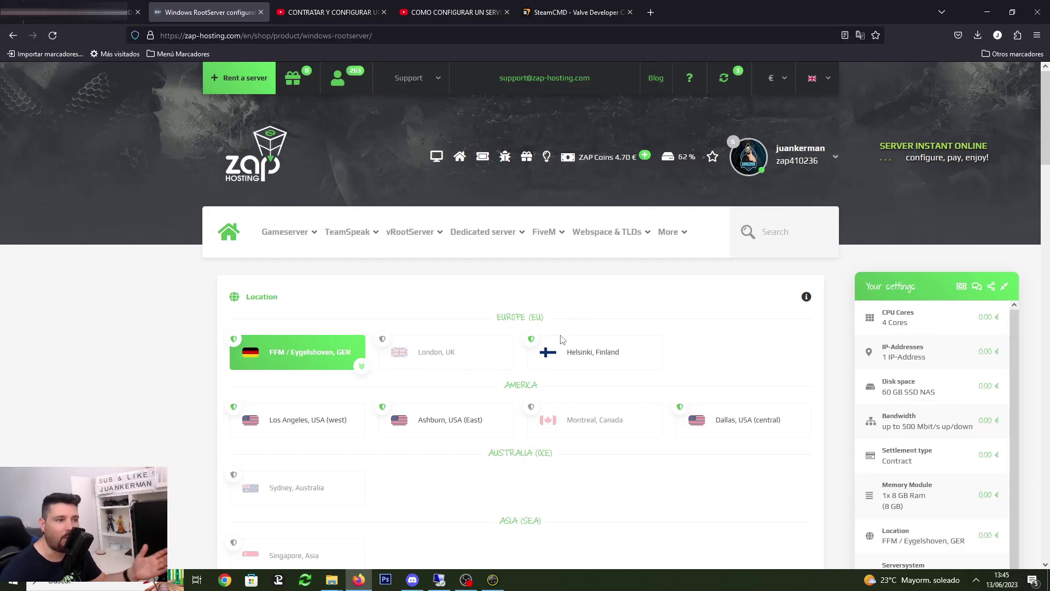
mouse_move(511, 372)
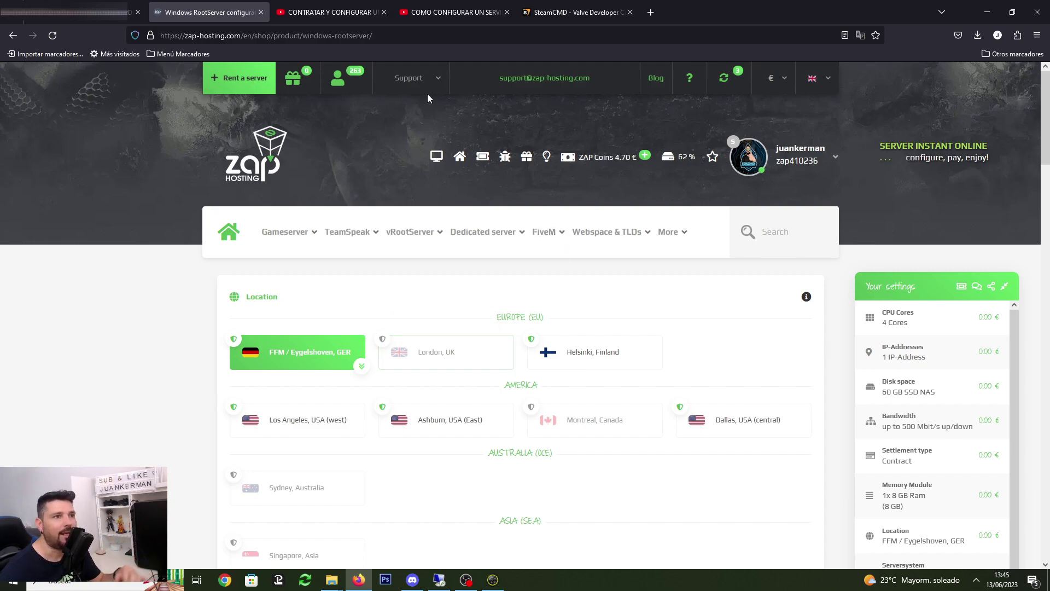
Step: Return to the YouTube video about configuring a Windows VPS for game servers and preview the Discord window
click(329, 12)
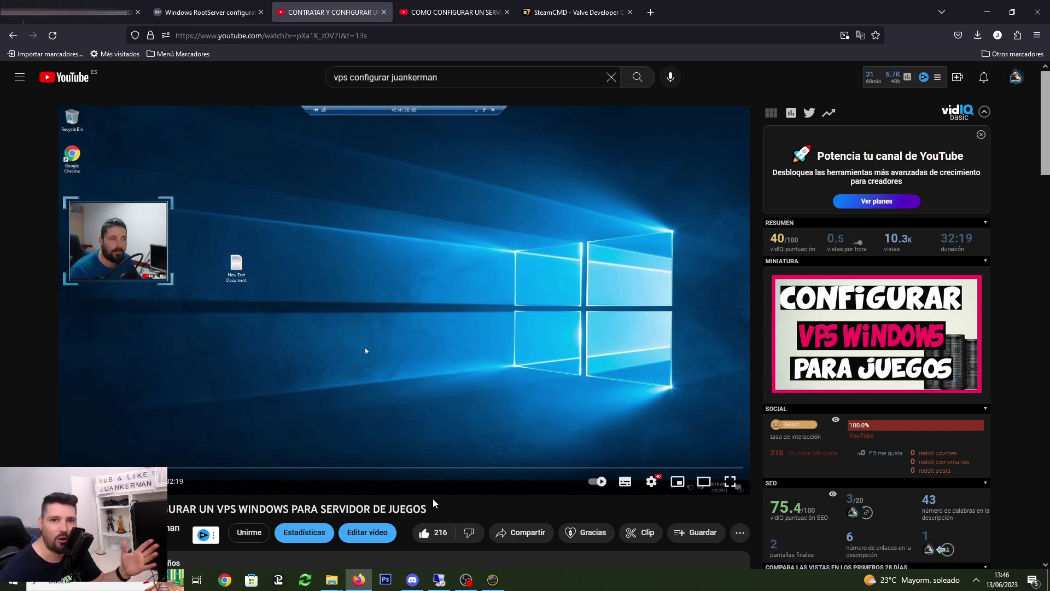
mouse_move(410, 579)
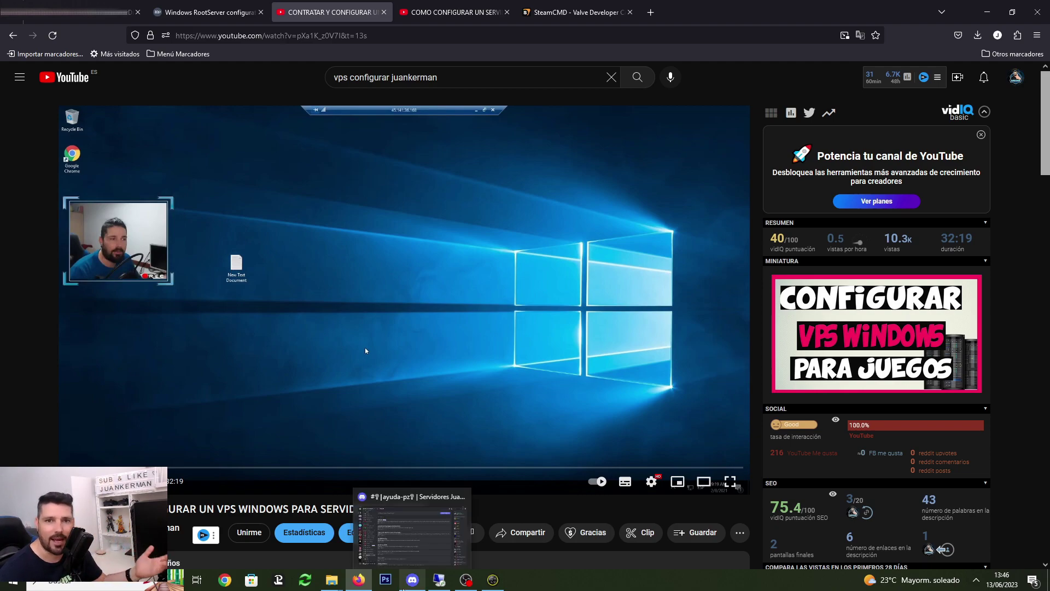